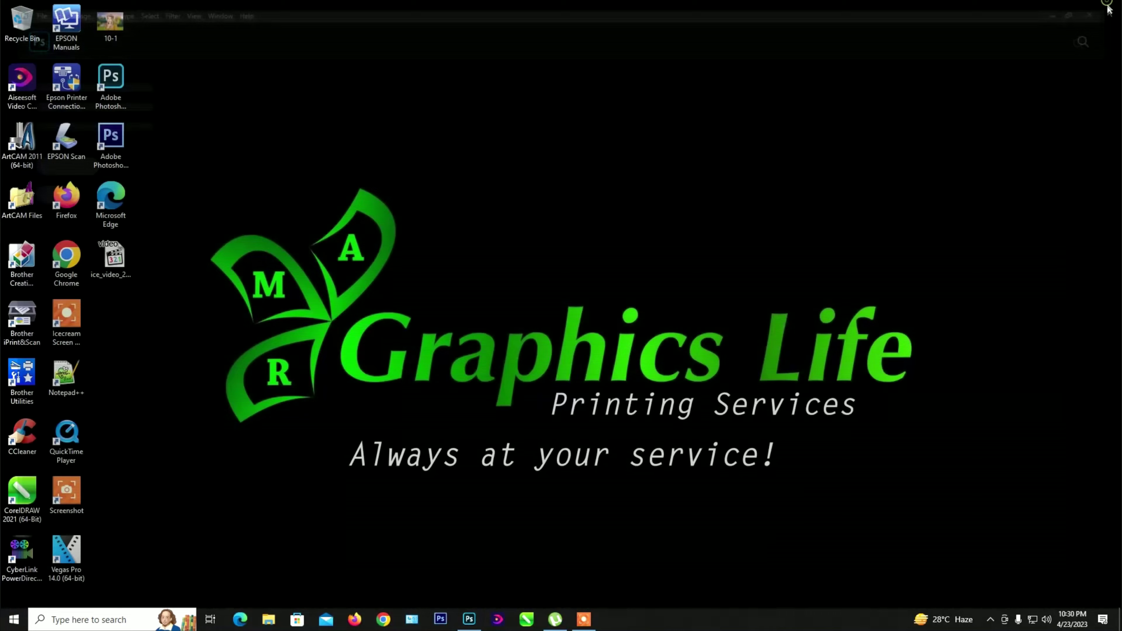
Refresh the desktop, check the 10-1 photo's open options, and launch Photoshop CS6
right_click(424, 79)
left_click(472, 113)
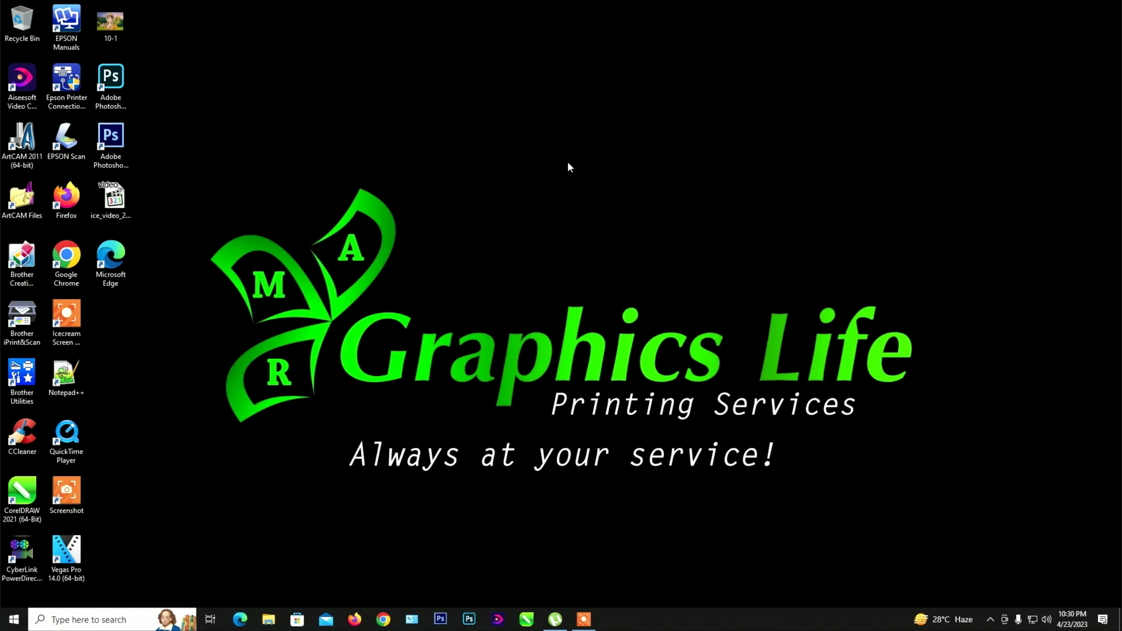
double_click(116, 36)
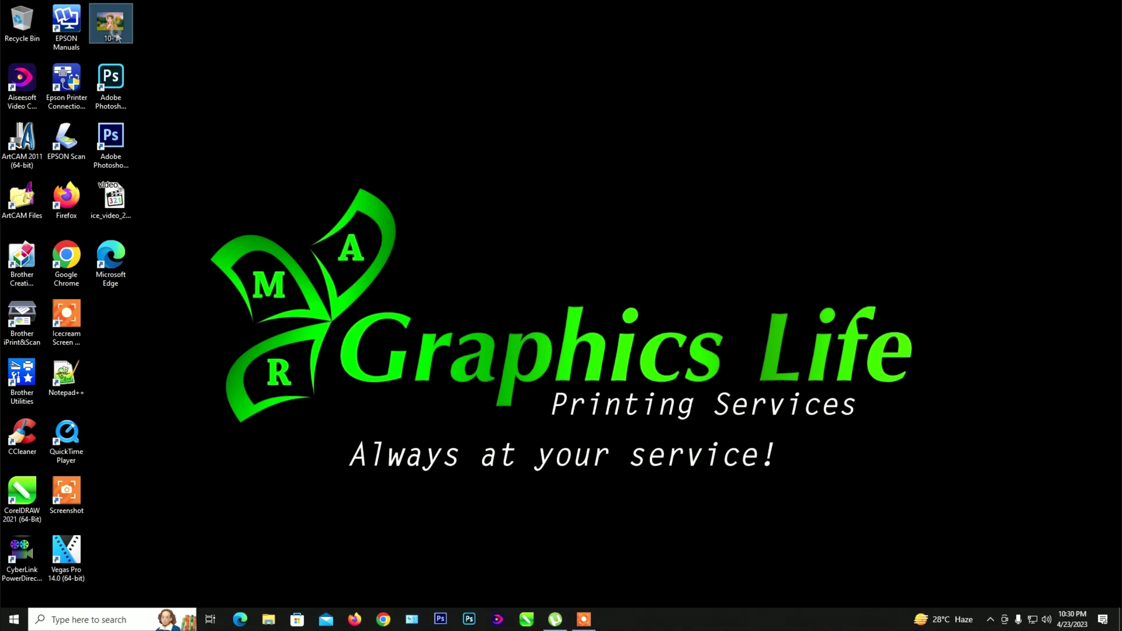
right_click(117, 38)
mouse_move(152, 255)
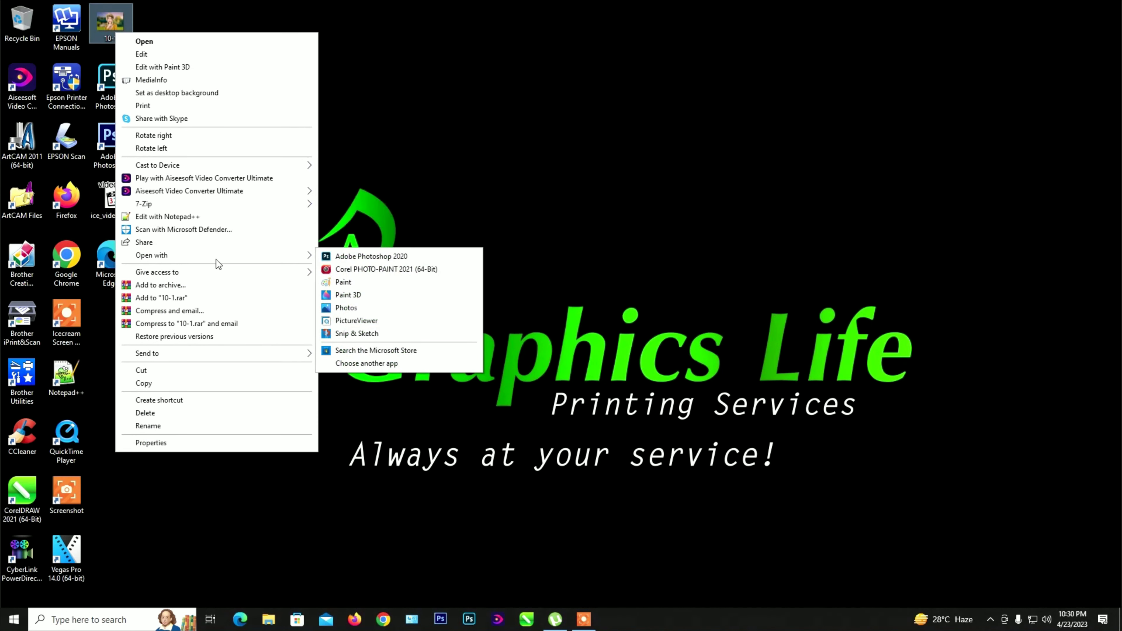
left_click(478, 135)
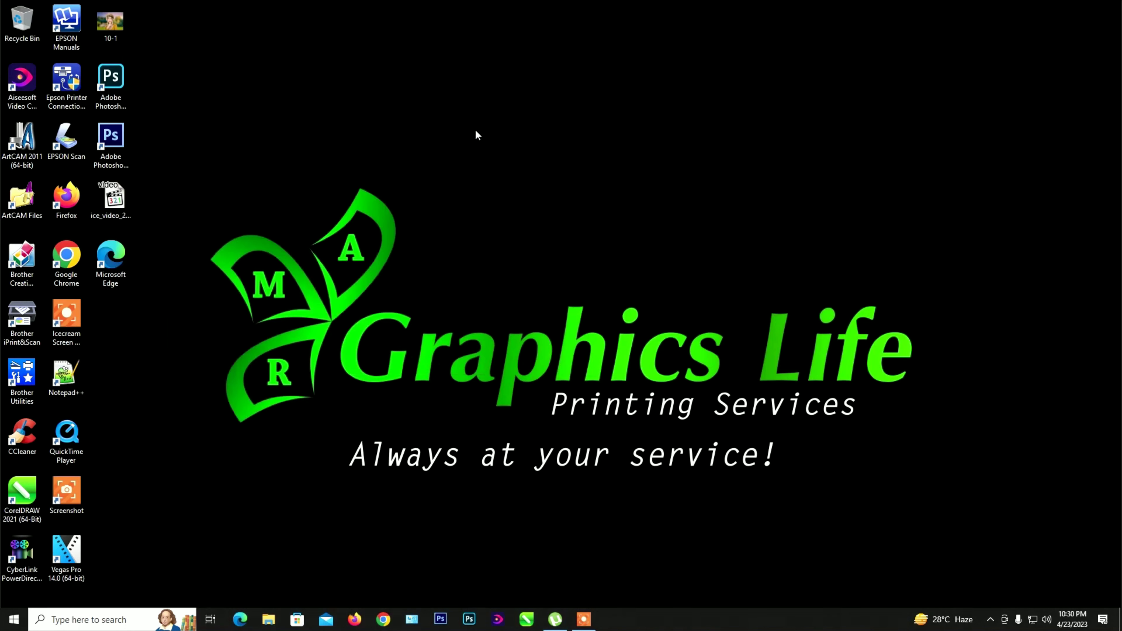
double_click(111, 139)
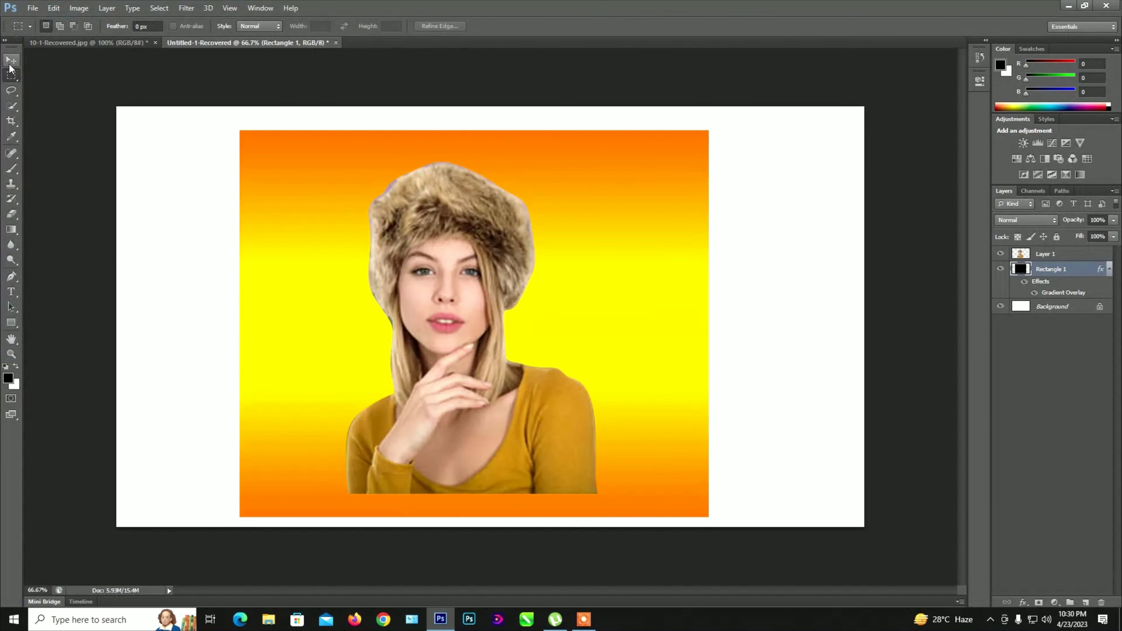
Hide Layer 1 and Rectangle 1, then delete the woman's Layer 1
left_click(11, 59)
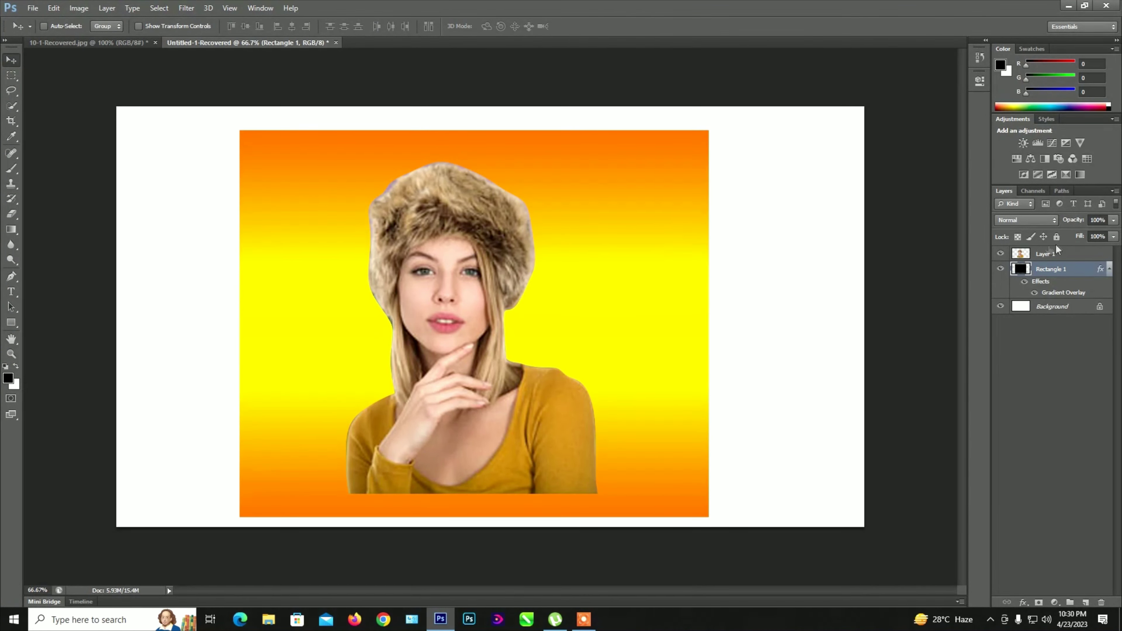
left_click(1036, 254)
left_click(1001, 254)
left_click(1001, 269)
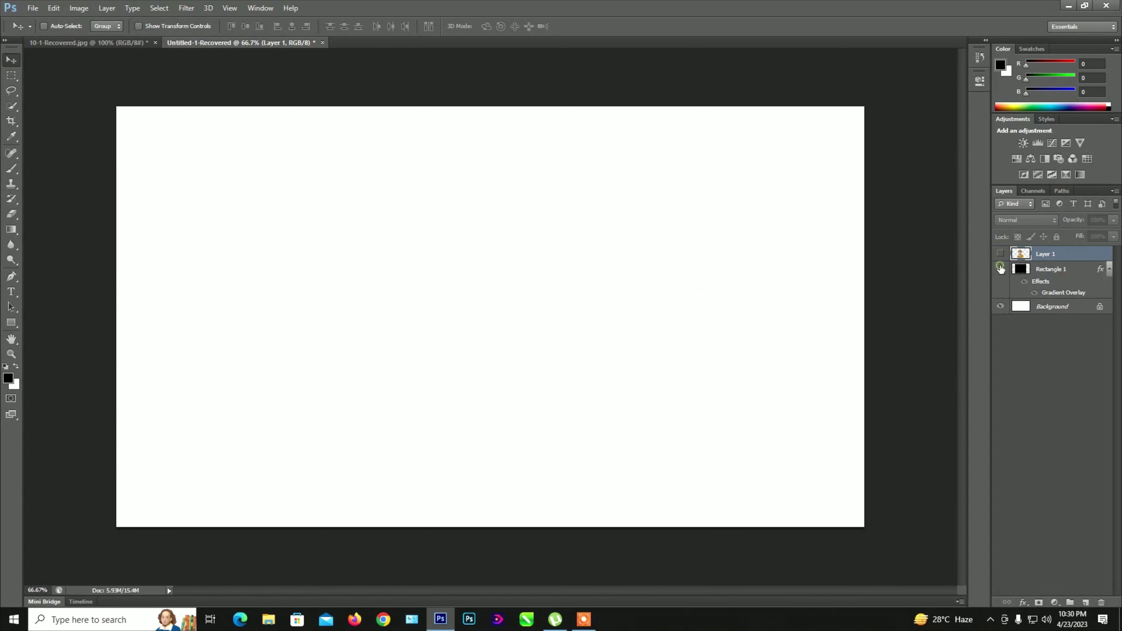
key("Delete")
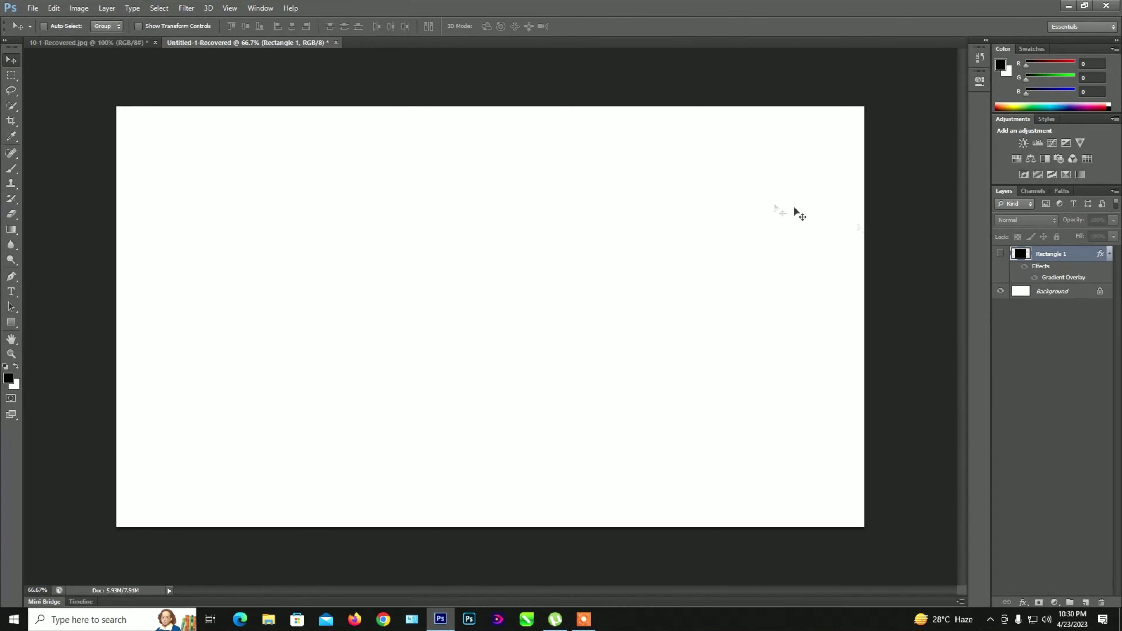
Close the Untitled-1-Recovered composite without saving, keeping 10-1-Recovered.jpg open
left_click(93, 43)
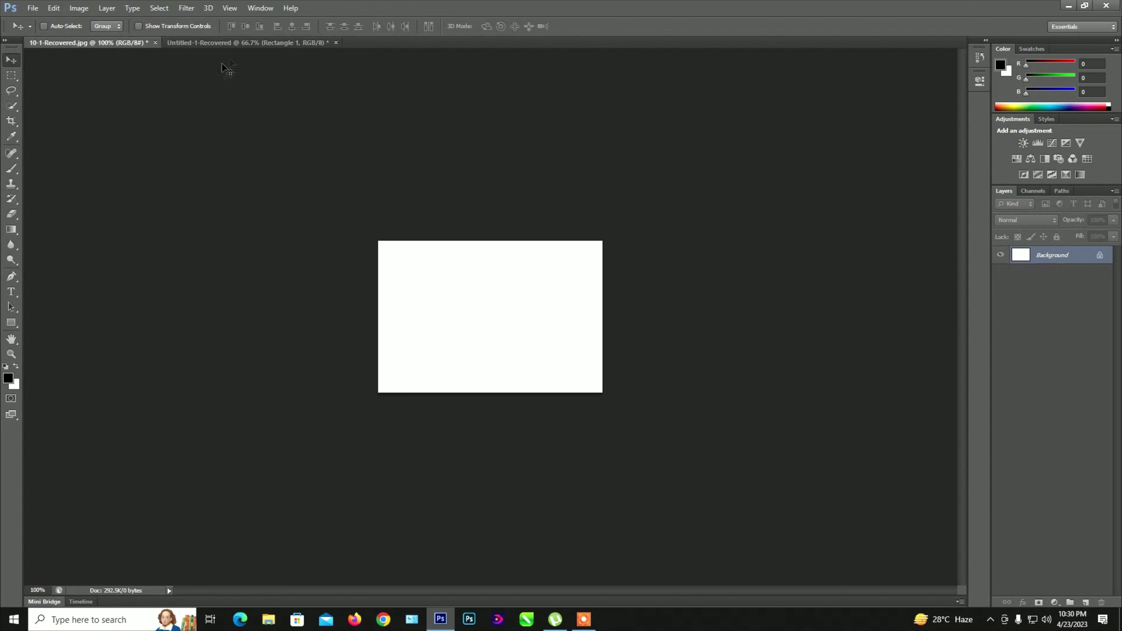
left_click(335, 42)
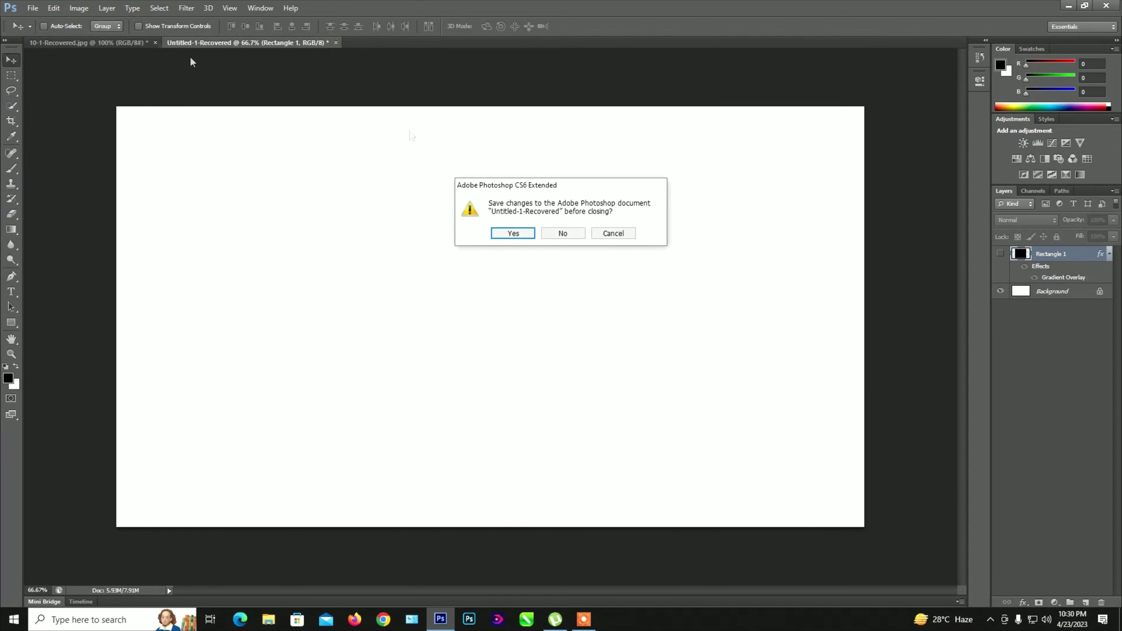
left_click(563, 233)
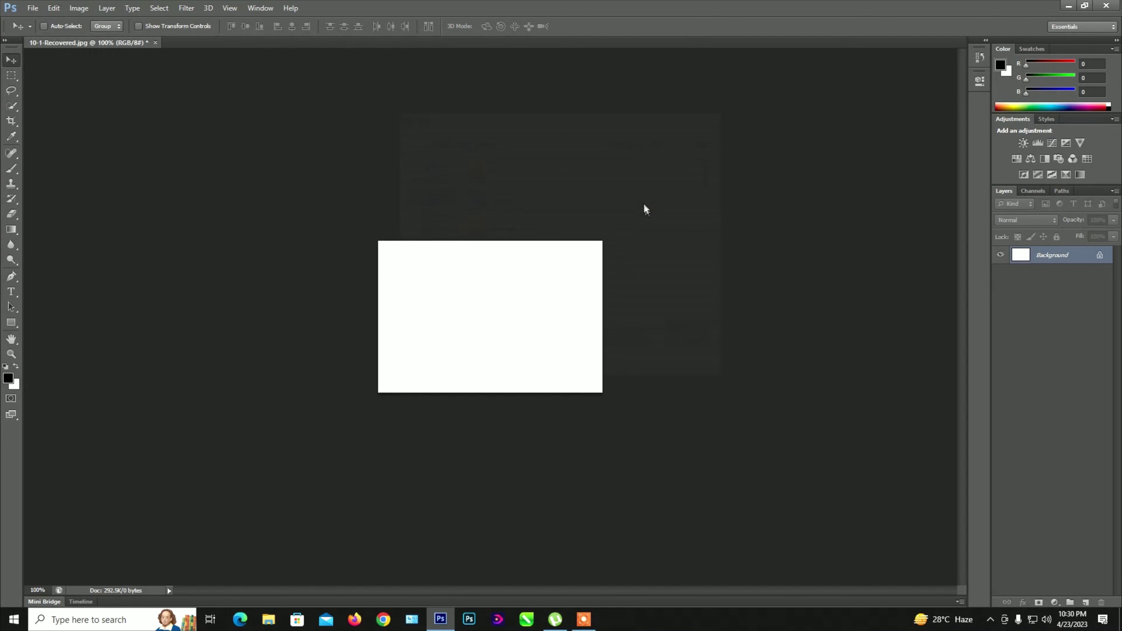
Open the 10-1.jpg photo and view it at actual size
key("ctrl+o")
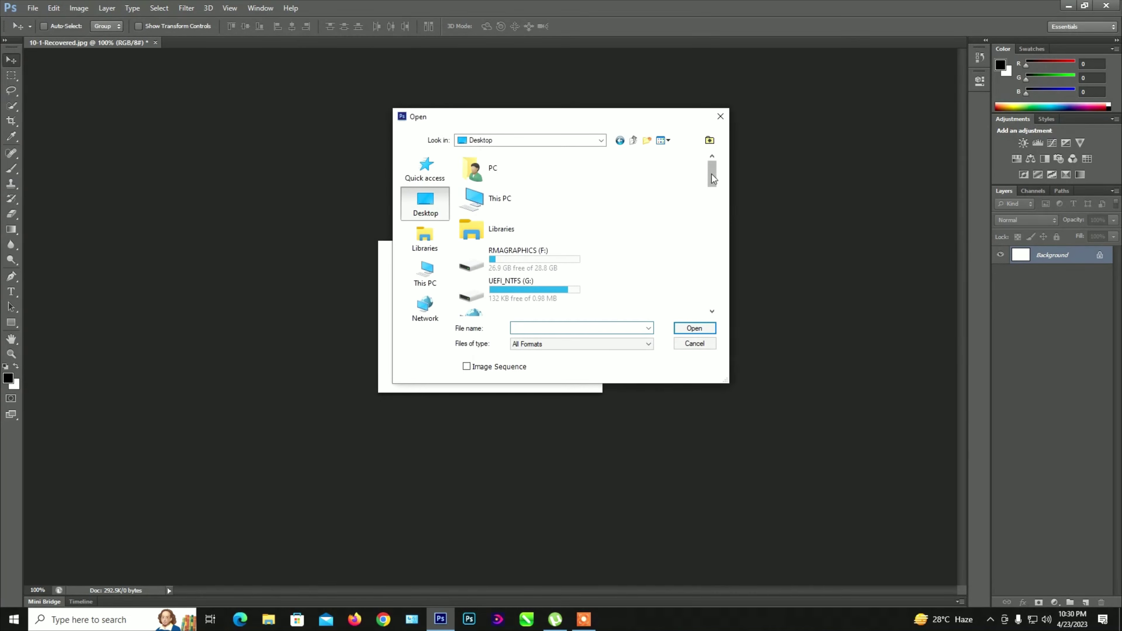
left_click_drag(712, 179, 712, 287)
left_click(509, 228)
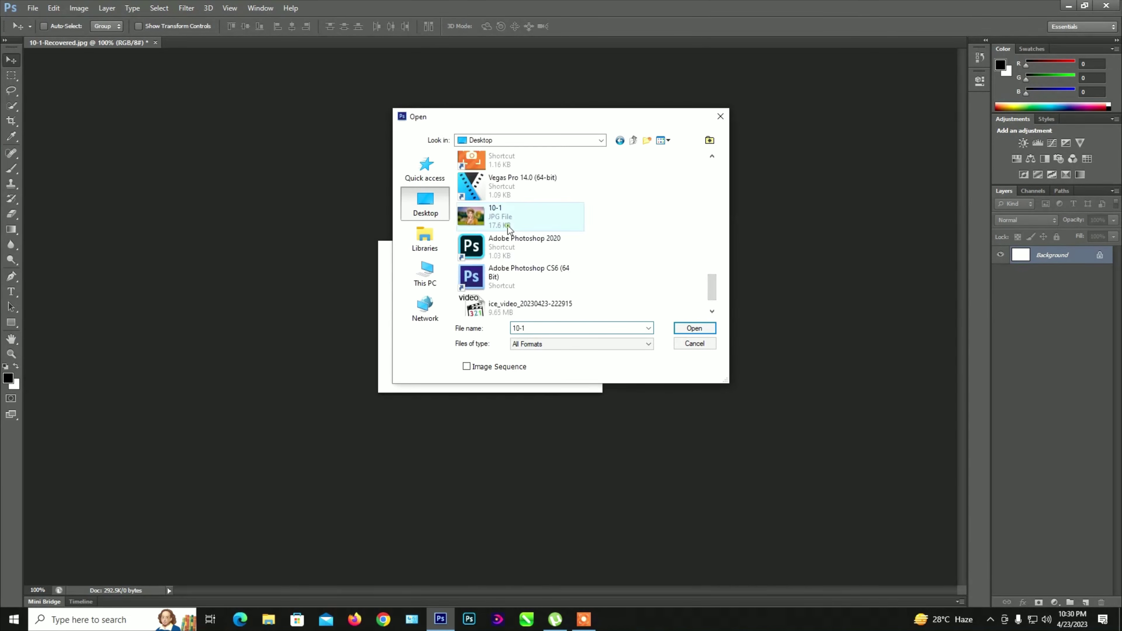
left_click(697, 332)
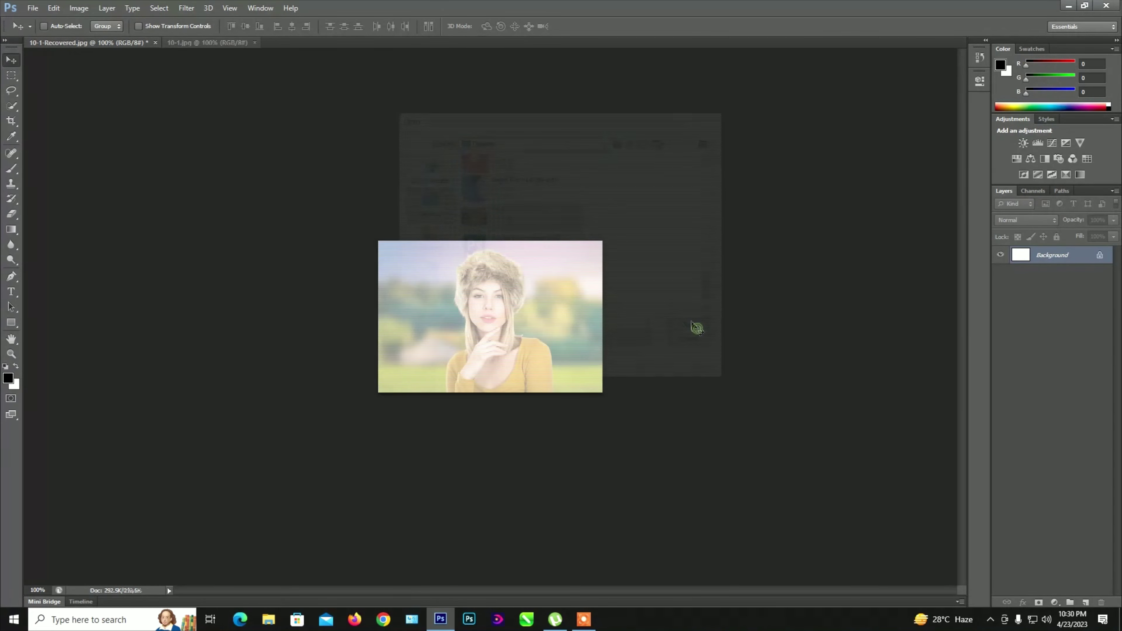
key("z")
left_click(463, 321)
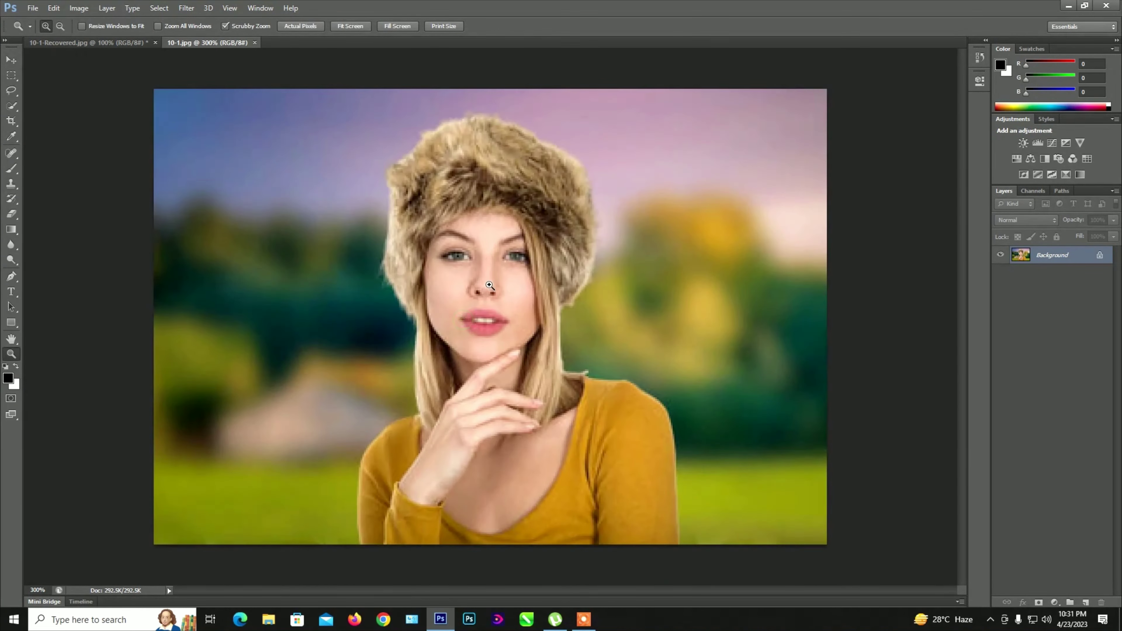
key("ctrl+minus")
Select the whole photo, cut it to the clipboard leaving white, and start a new document
key("m")
left_click(283, 160)
key("ctrl+a")
key("ctrl+BackSpace")
key("ctrl+d")
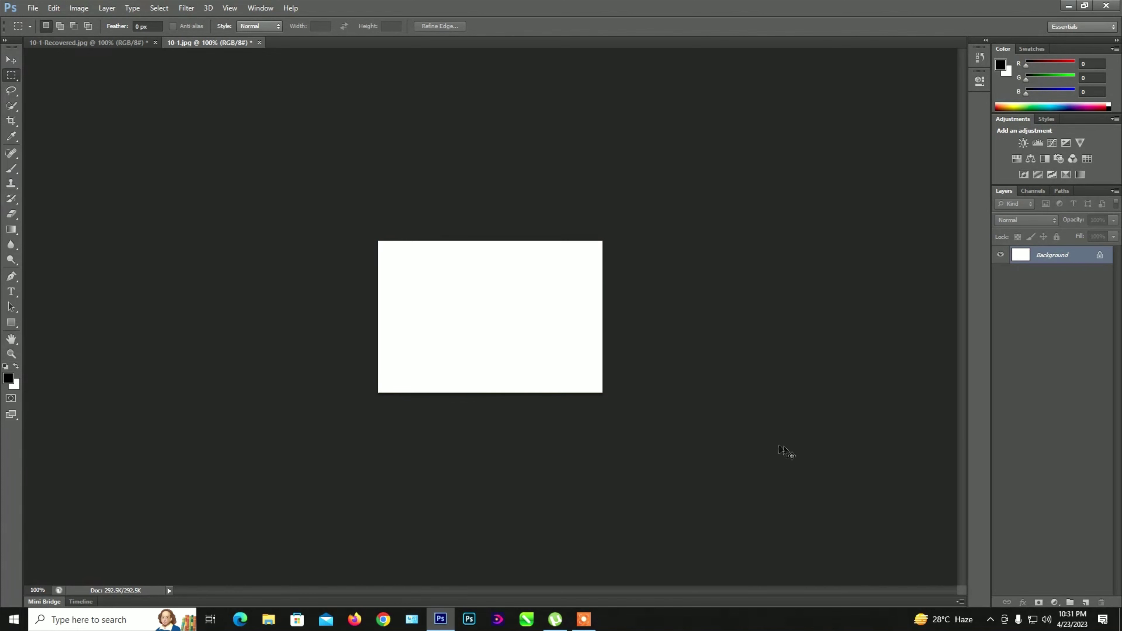
key("ctrl+n")
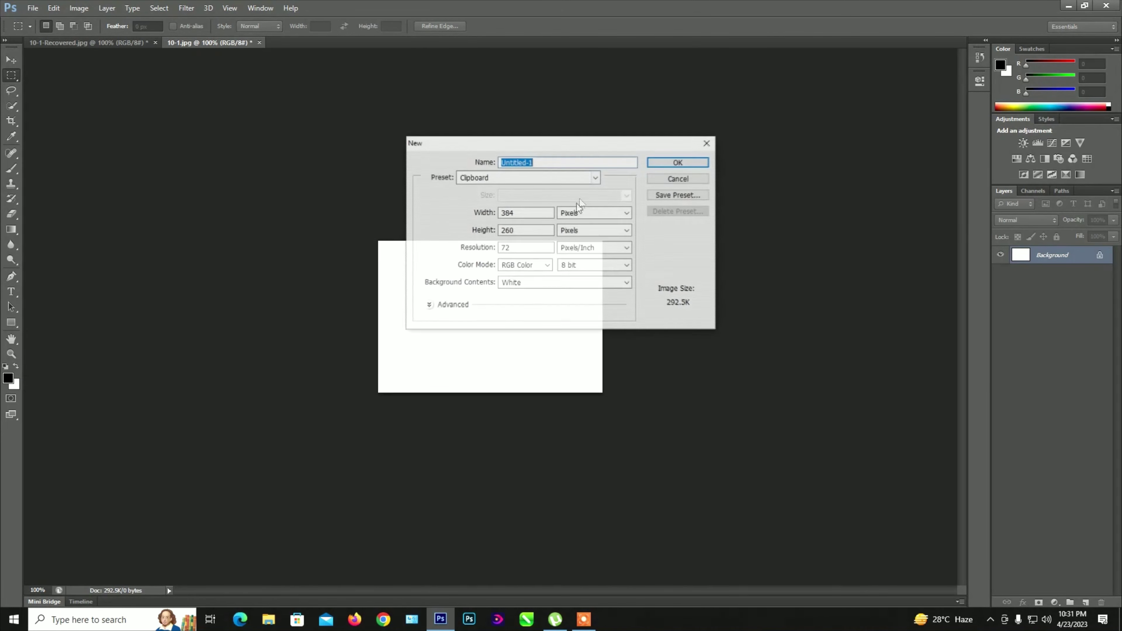
Discard the clipboard-sized document and create a new International Paper preset document
left_click(679, 162)
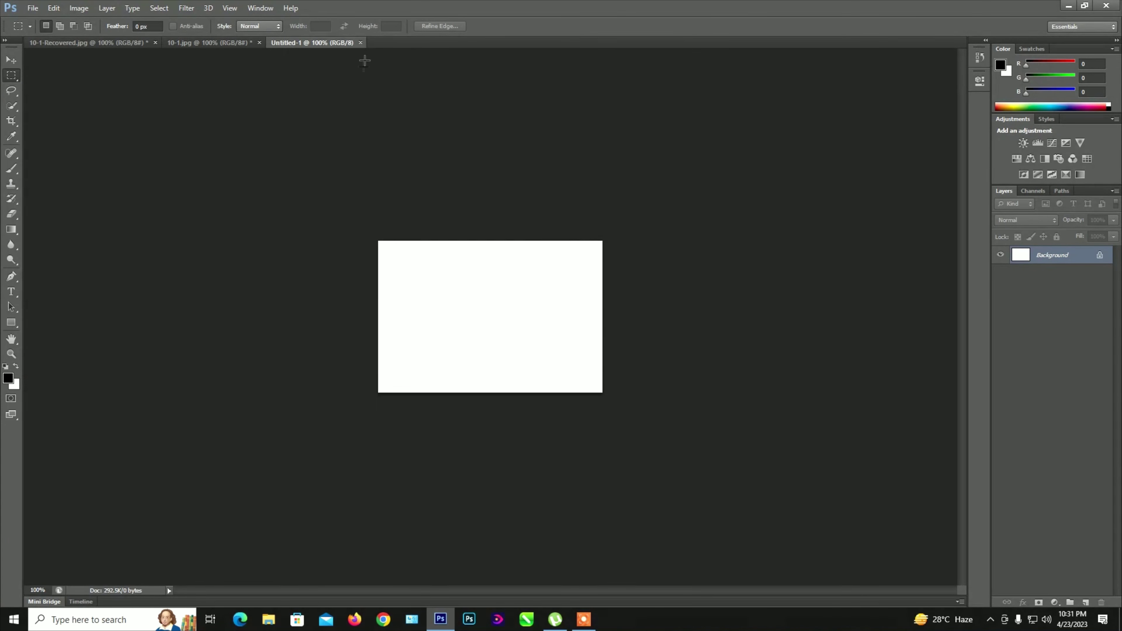
left_click(361, 43)
key("ctrl+n")
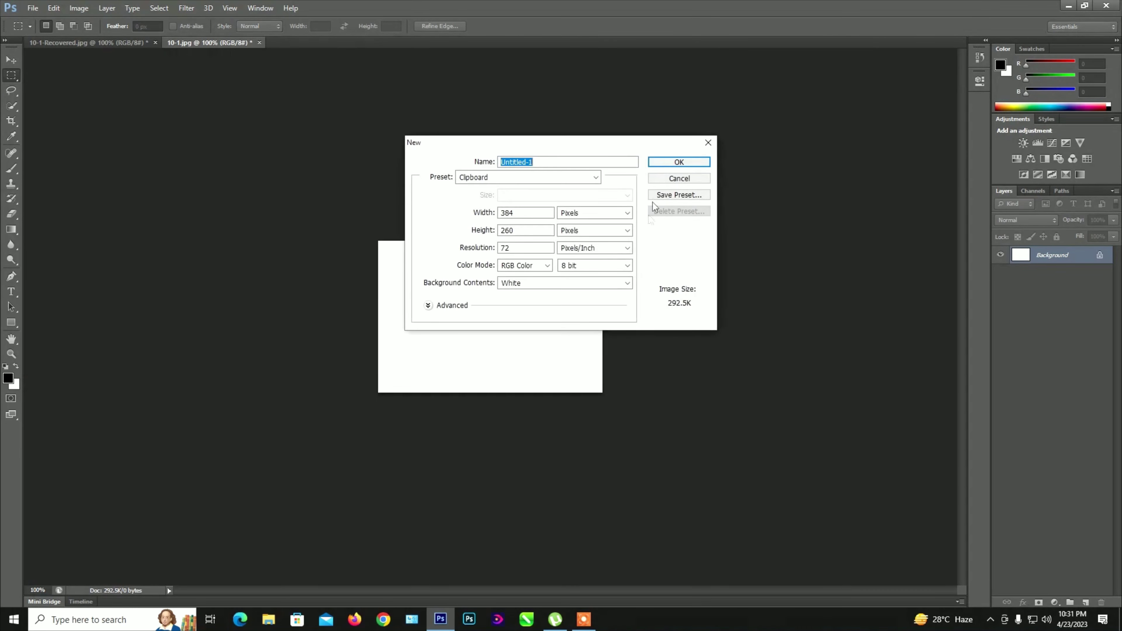
left_click(596, 177)
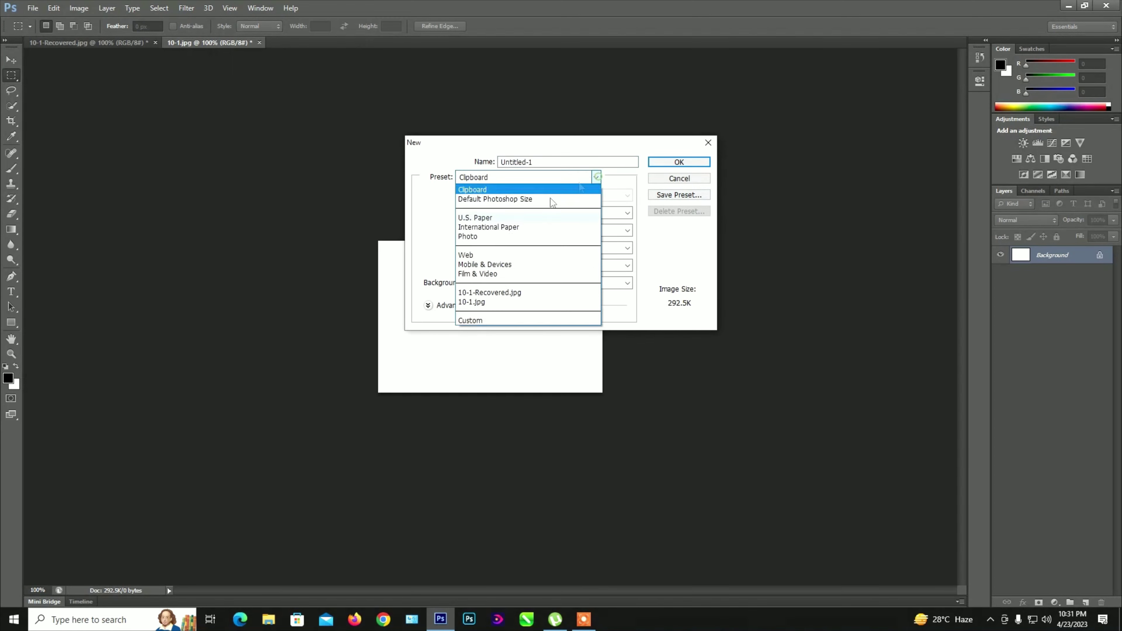
left_click(500, 220)
left_click(699, 162)
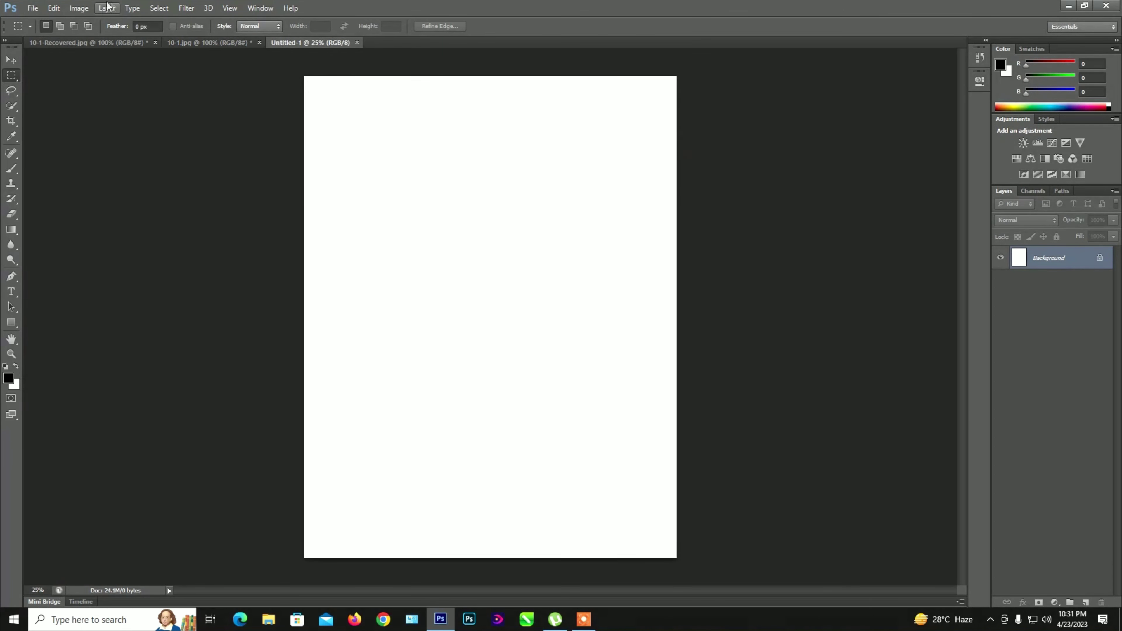
Rotate the canvas to landscape and paste the 10-1 photo in as Layer 1
left_click(79, 7)
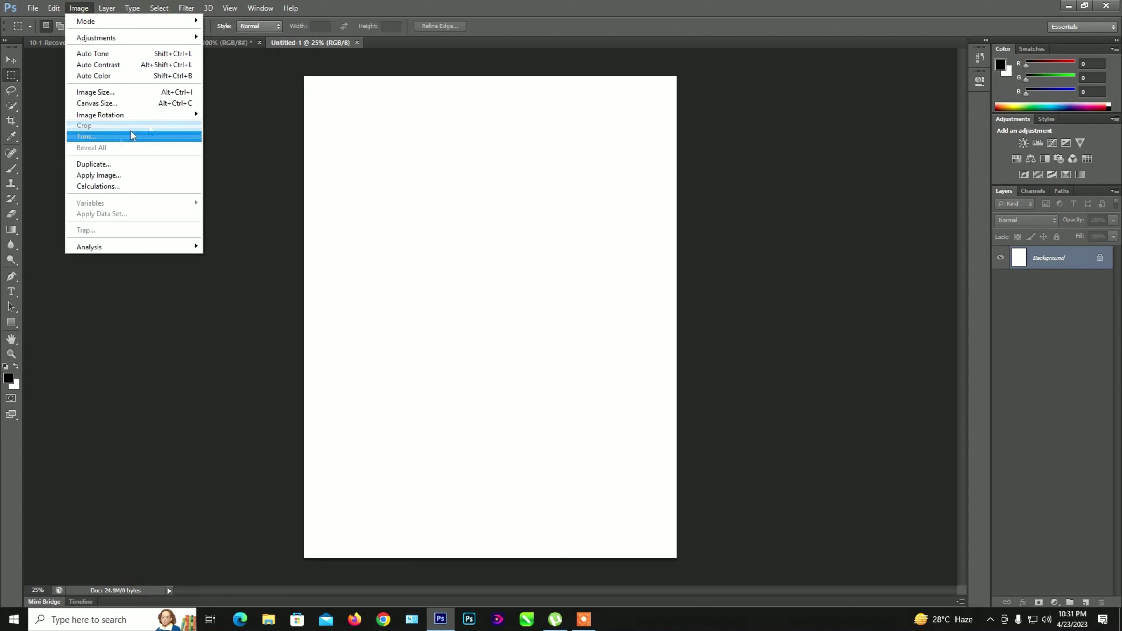
left_click(248, 123)
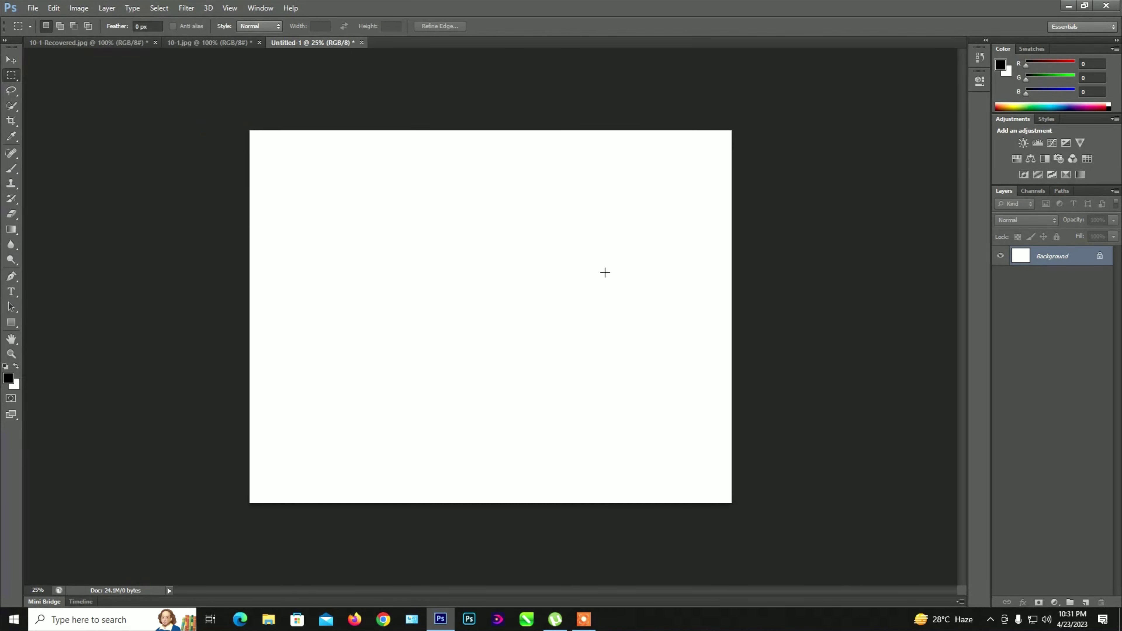
key("ctrl+v")
key("ctrl+t")
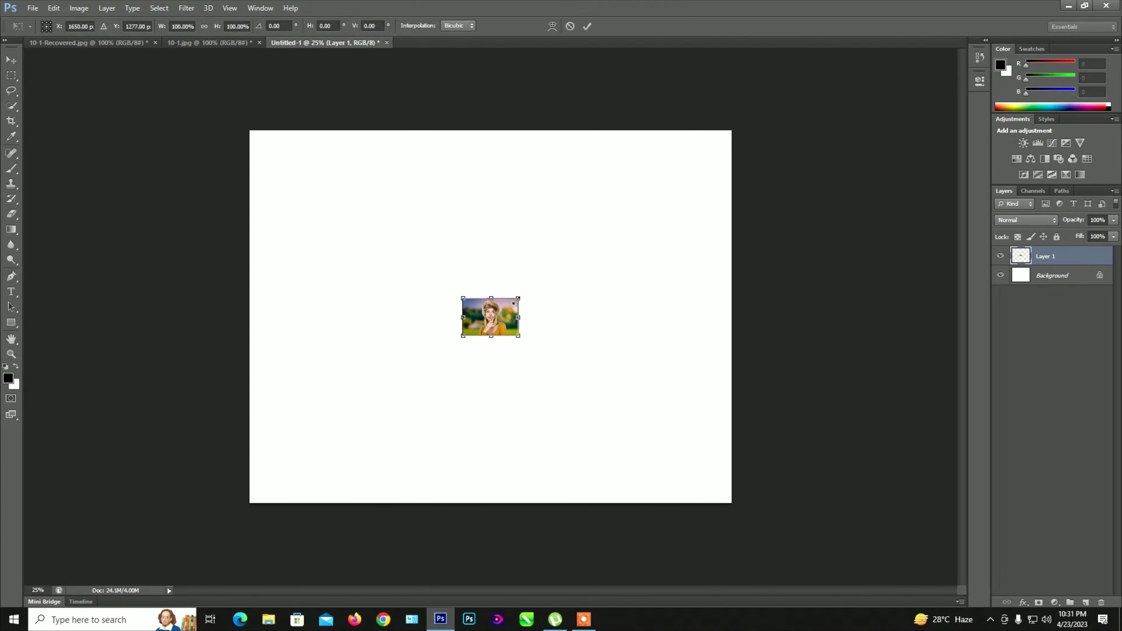
Scale the pasted photo to about 777% with Free Transform, commit, and zoom to 50%
mouse_move(514, 302)
left_mouse_down()
mouse_move(676, 202)
mouse_move(665, 200)
left_mouse_up()
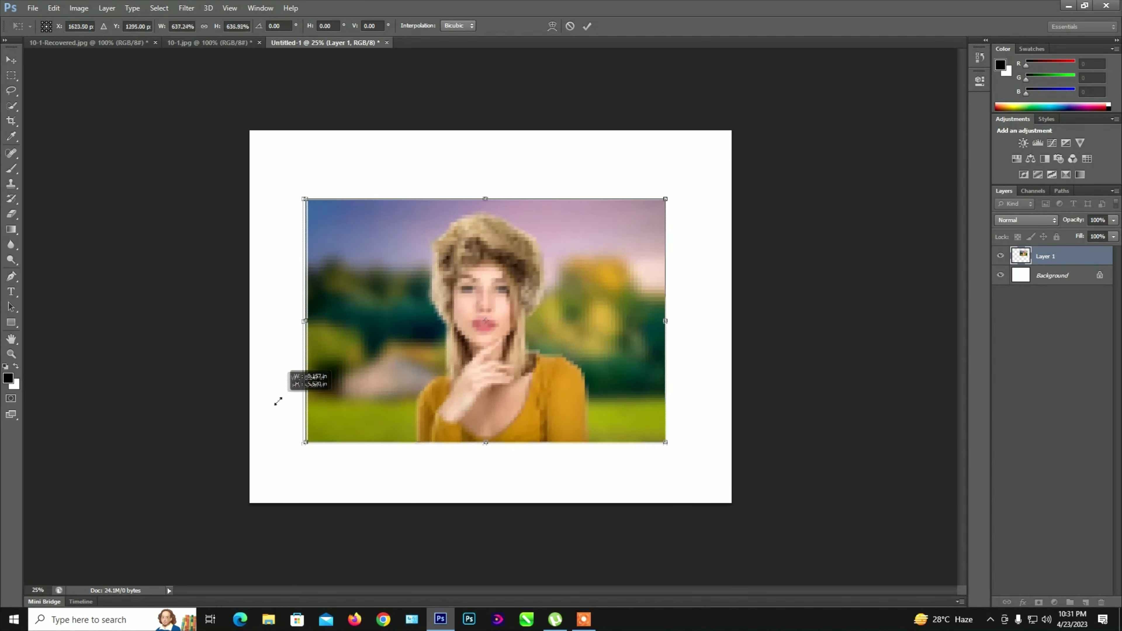
left_click_drag(464, 337, 257, 422)
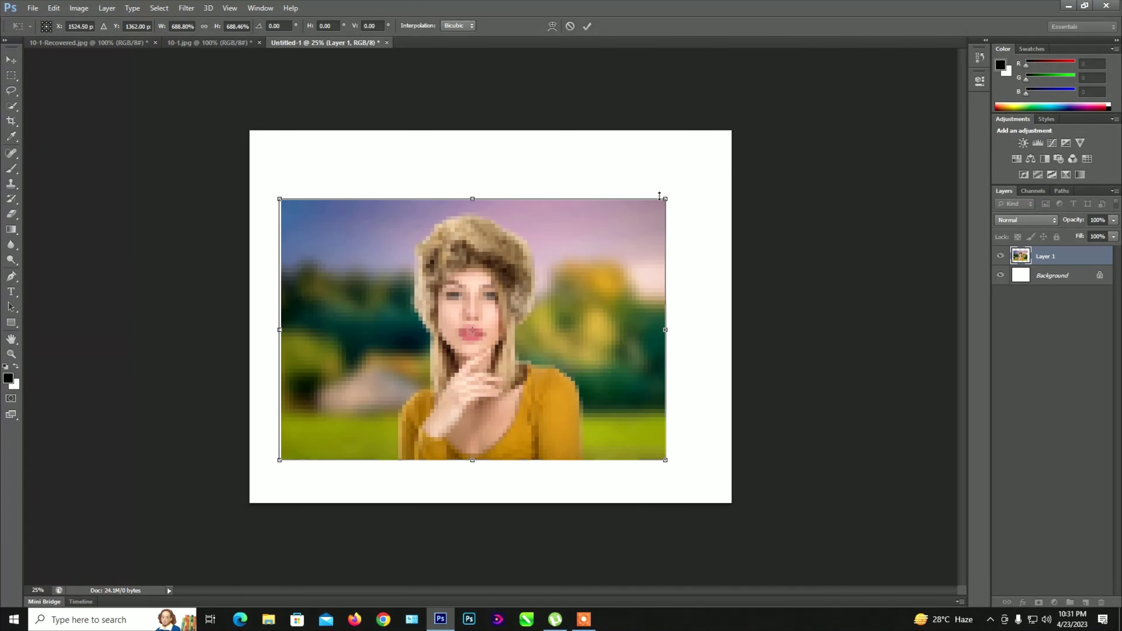
left_click_drag(667, 197, 716, 164)
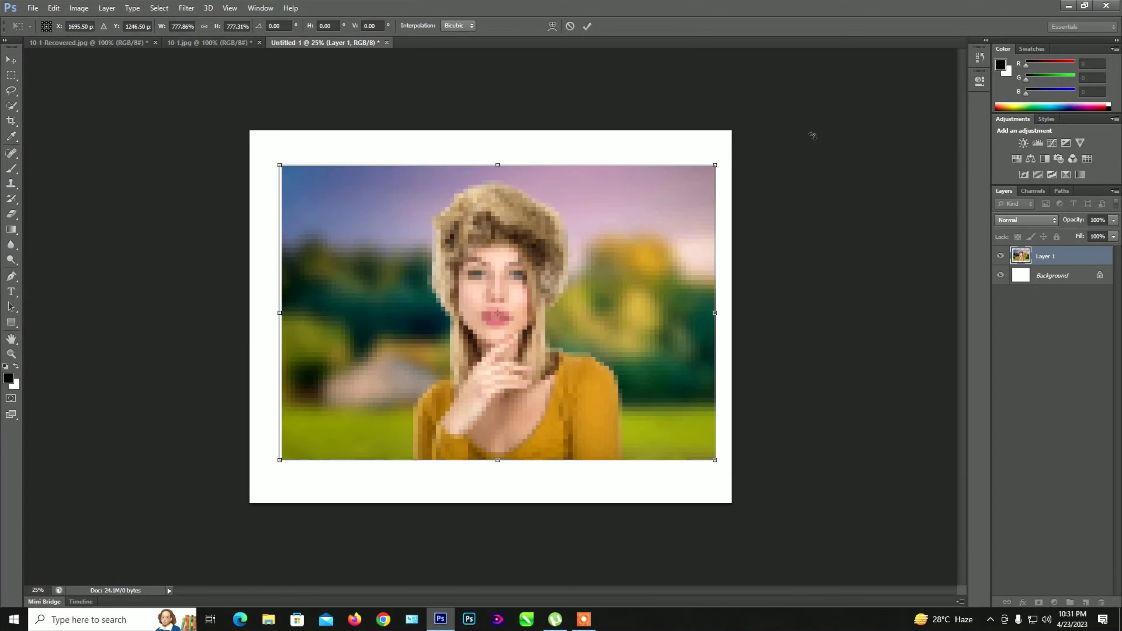
key("Return")
key("z")
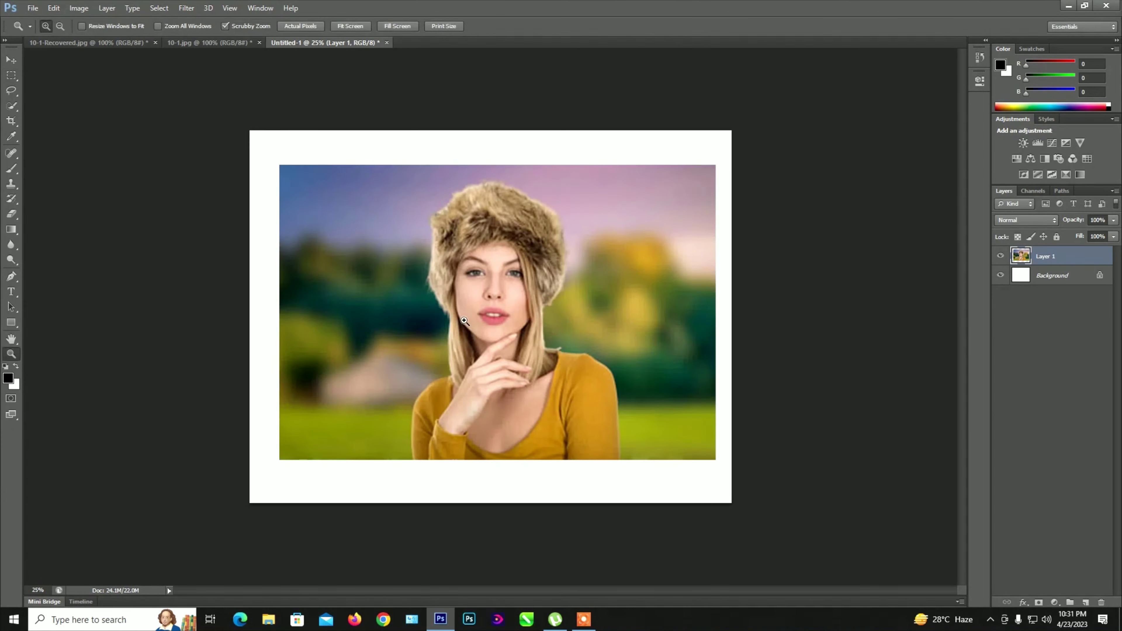
left_click(508, 290)
scroll(491, 370, "down", 3)
scroll(491, 371, "left", 1)
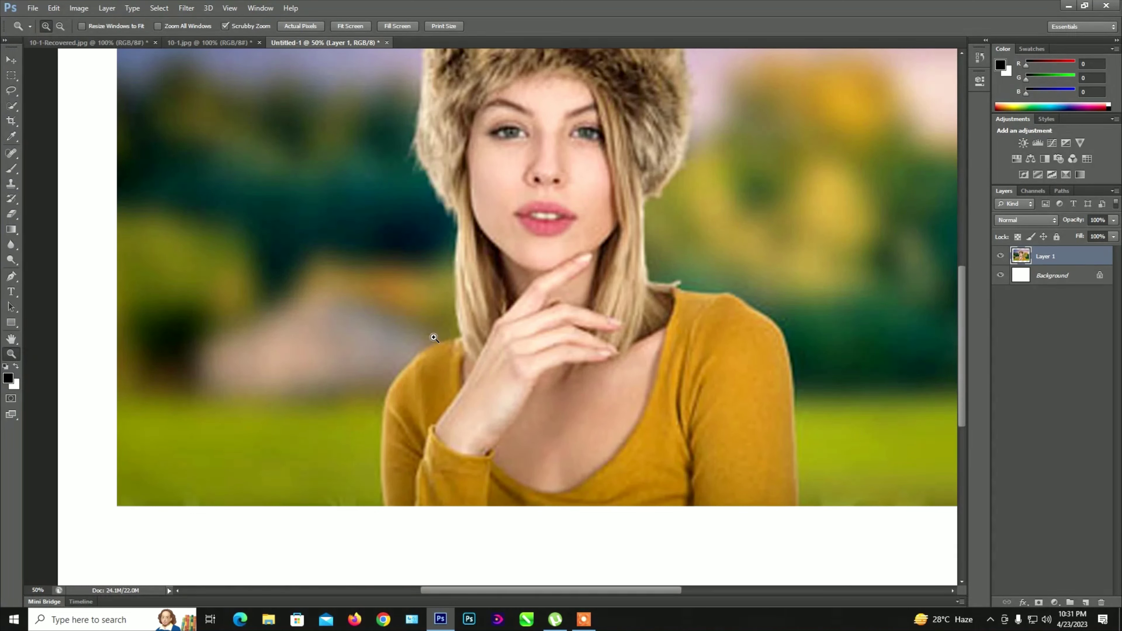
Zoom to 300% and start a Pen path at the bottom of the left shoulder
key("p")
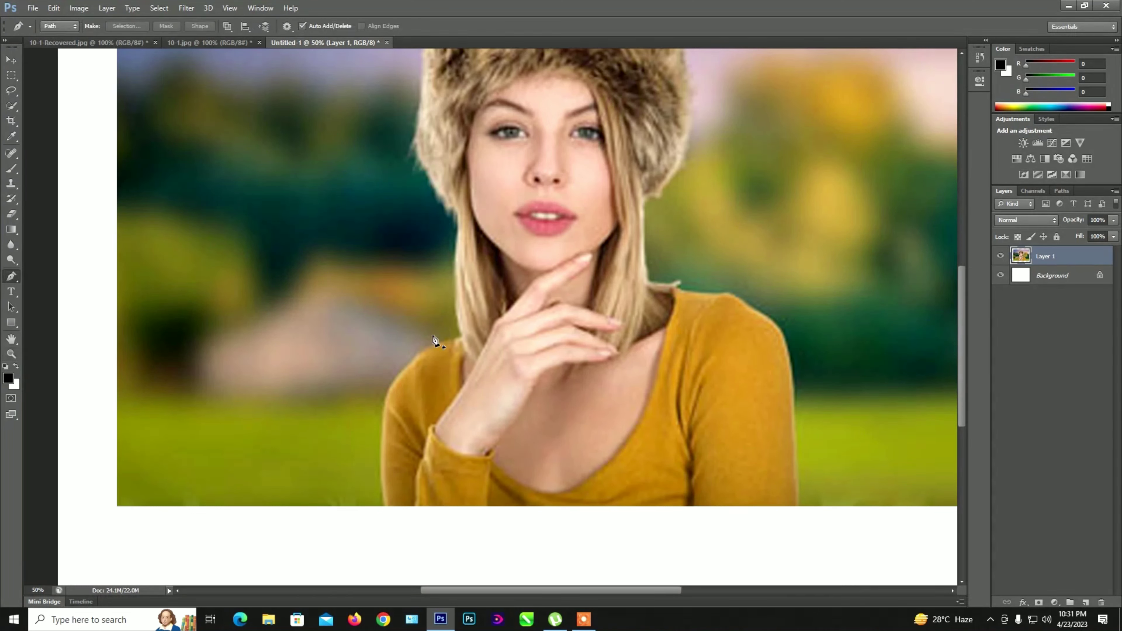
key("z")
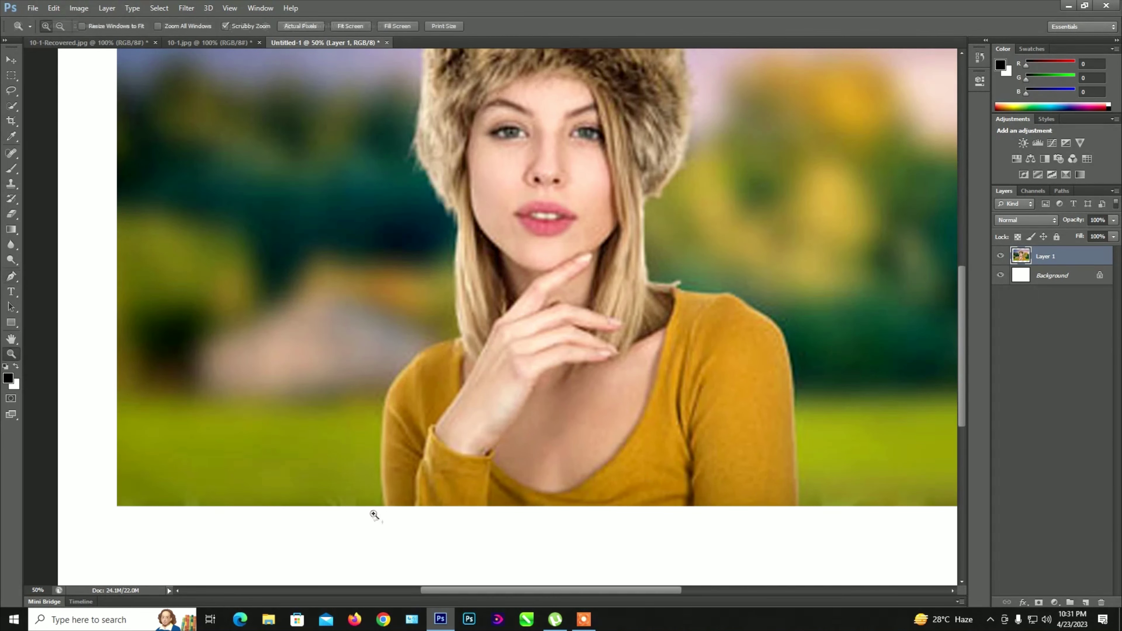
left_click_drag(375, 513, 385, 507)
left_click(386, 507)
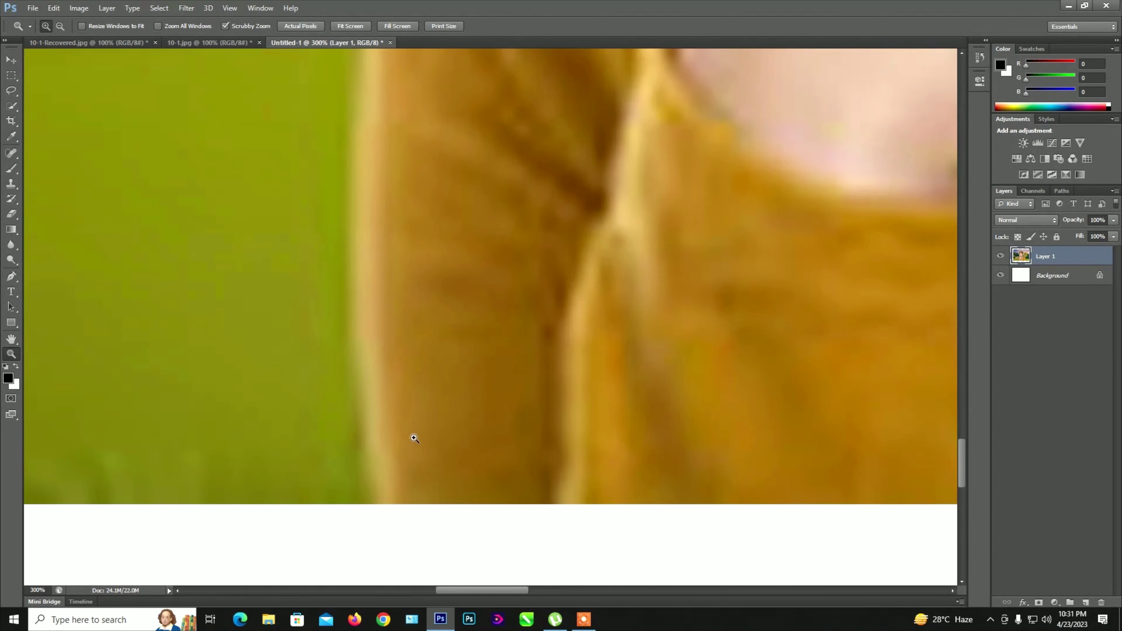
key("p")
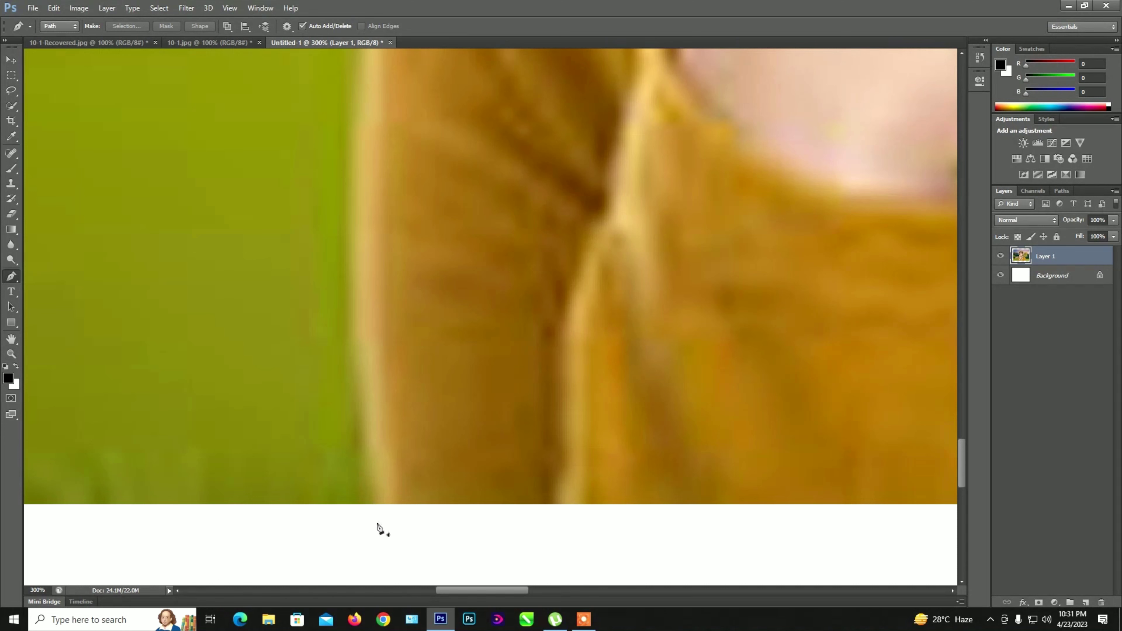
left_click(378, 520)
left_click_drag(343, 231, 345, 91)
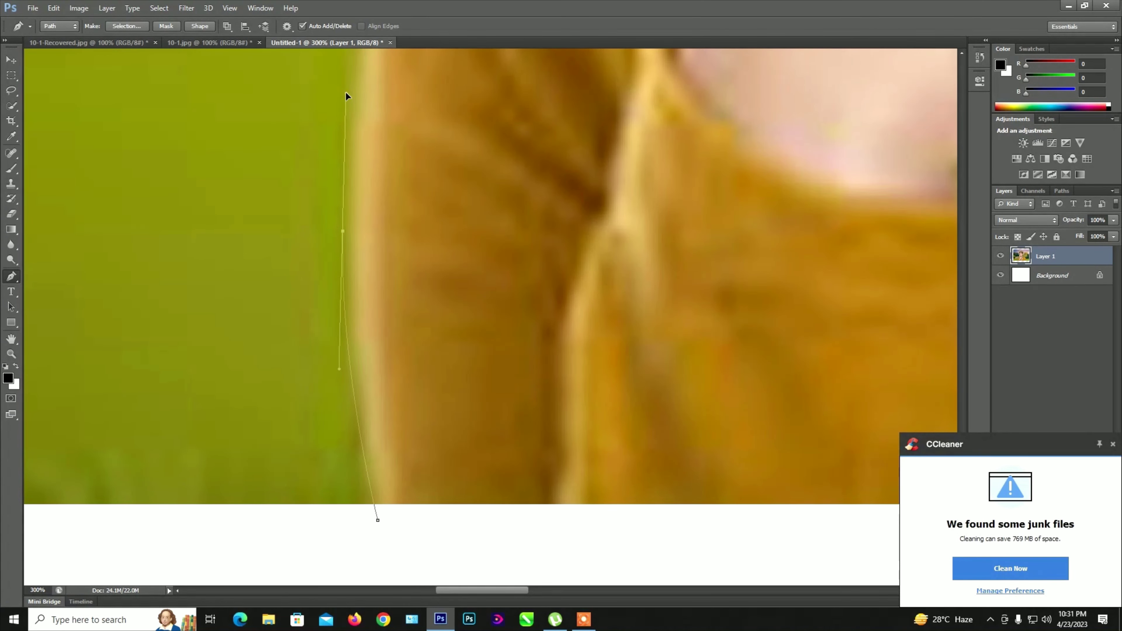
left_click_drag(394, 88, 349, 468)
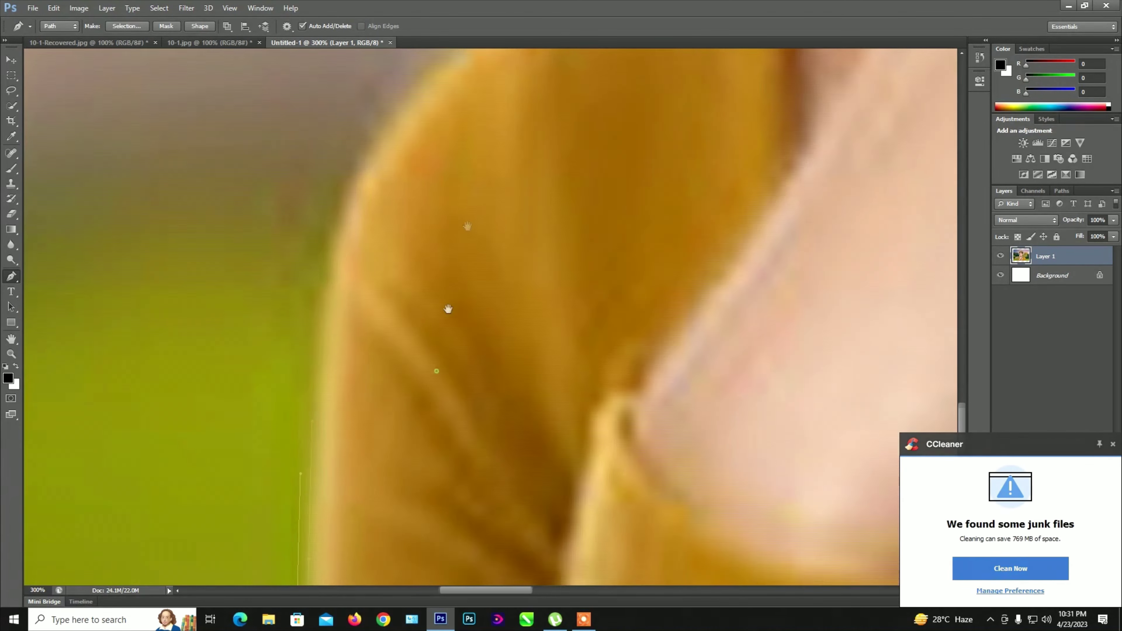
mouse_move(357, 294)
left_mouse_down()
mouse_move(472, 206)
mouse_move(460, 224)
left_mouse_up()
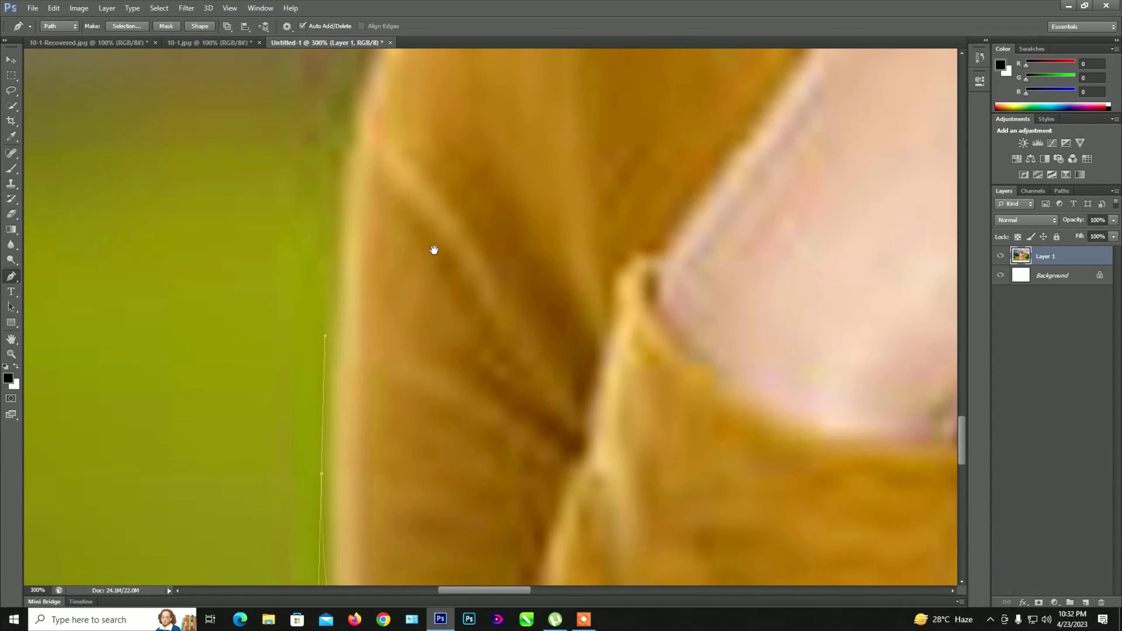
left_click_drag(432, 217, 411, 165)
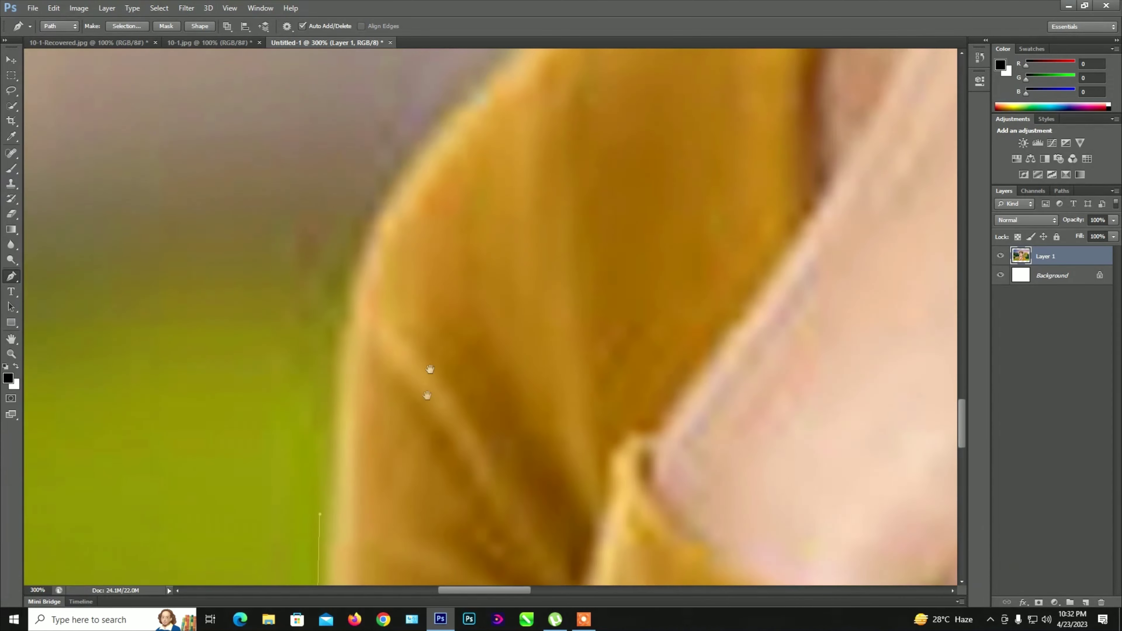
scroll(412, 165, "down", 5)
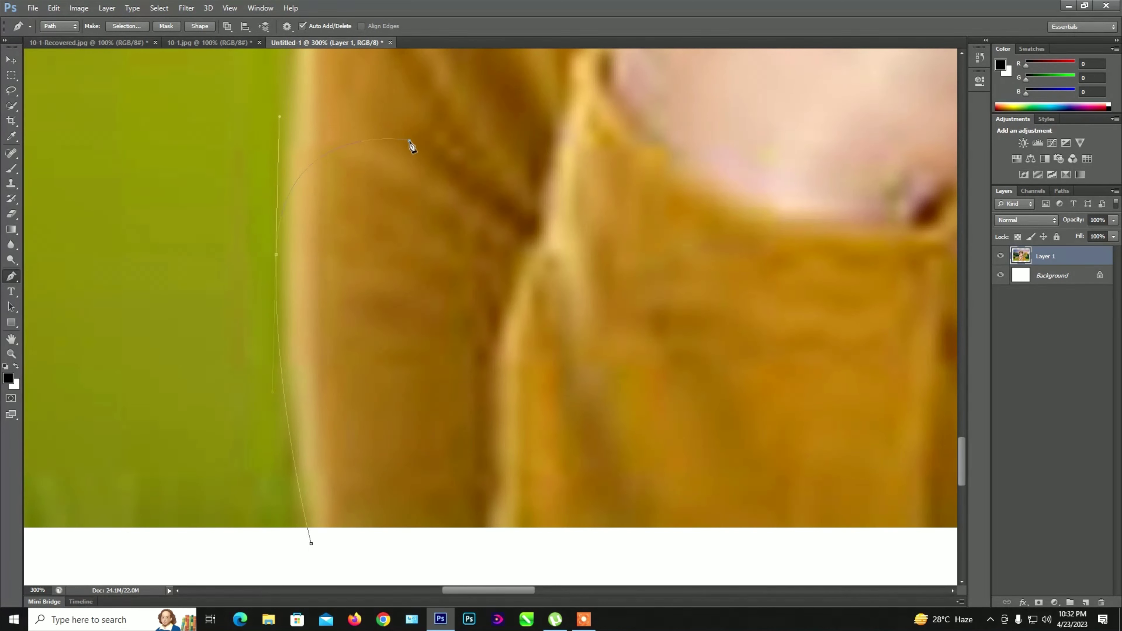
Curve the path up the left shoulder to where it meets the hair
left_click_drag(410, 140, 427, 235)
left_click_drag(380, 106, 404, 480)
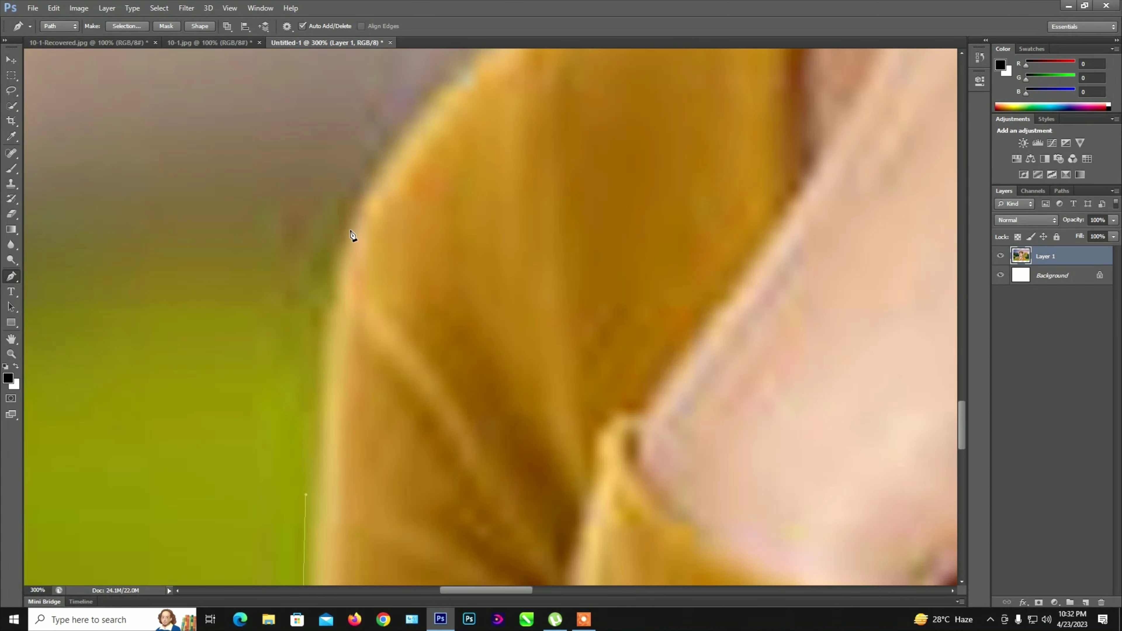
mouse_move(351, 211)
left_mouse_down()
mouse_move(403, 123)
mouse_move(429, 358)
mouse_move(392, 371)
left_mouse_up()
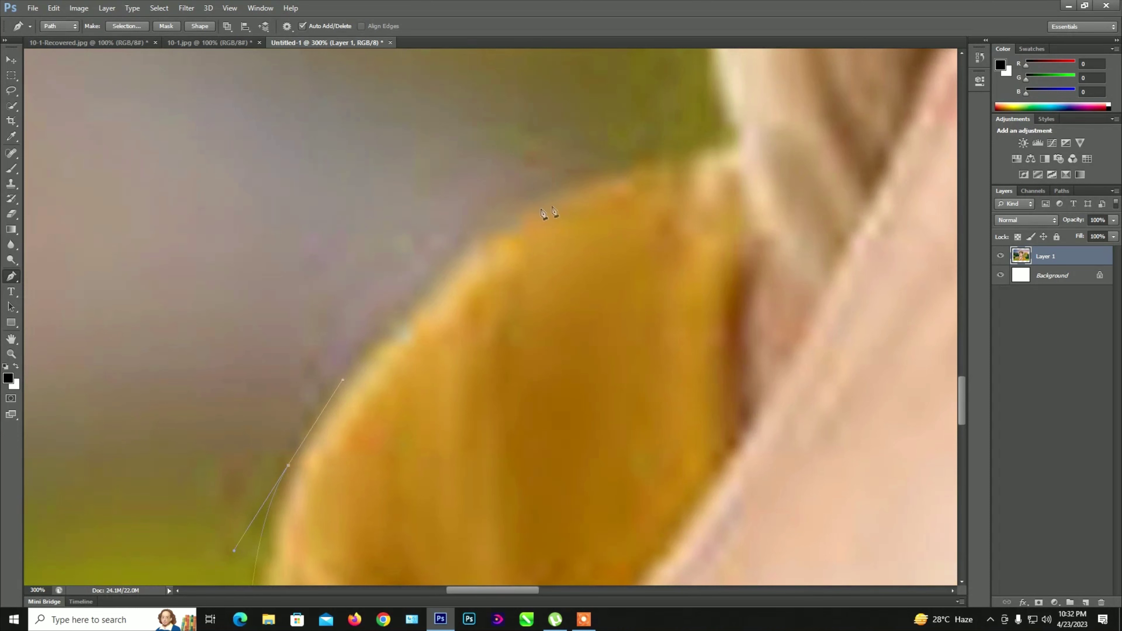
mouse_move(585, 185)
left_mouse_down()
mouse_move(700, 153)
mouse_move(479, 325)
left_mouse_up()
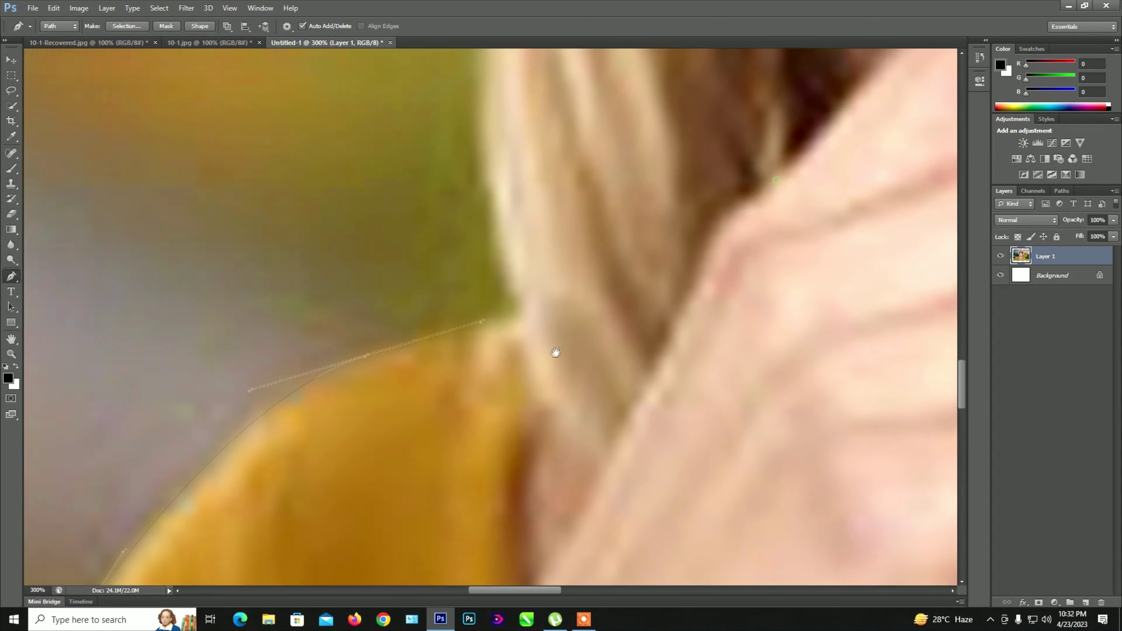
left_click(518, 320)
left_click_drag(568, 266, 482, 417)
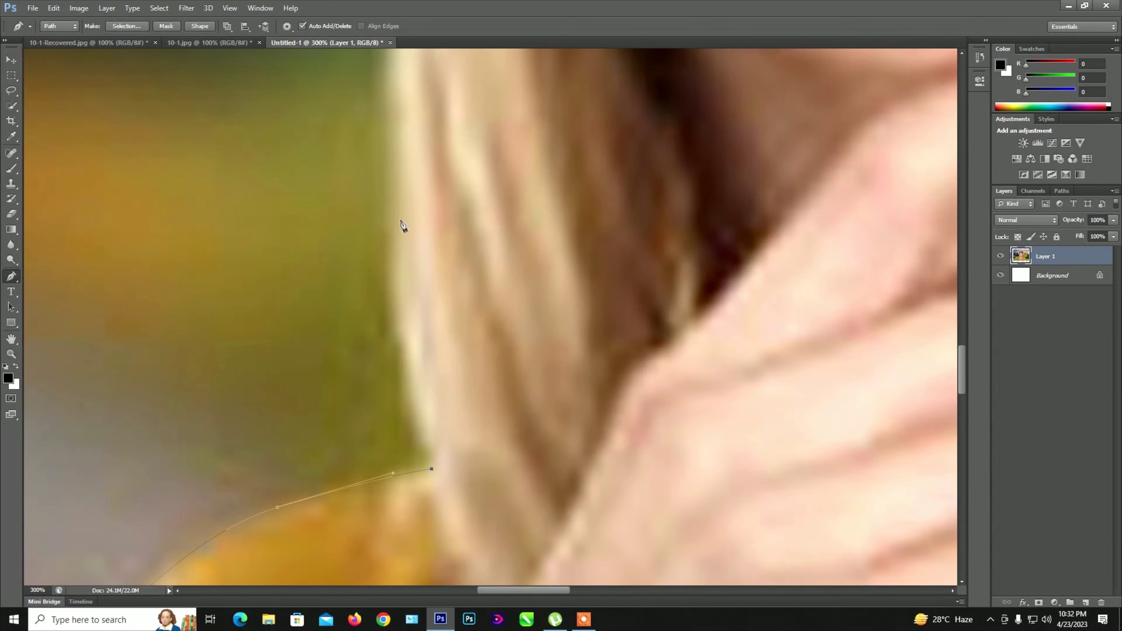
left_click(385, 84)
left_click_drag(384, 84, 387, 306)
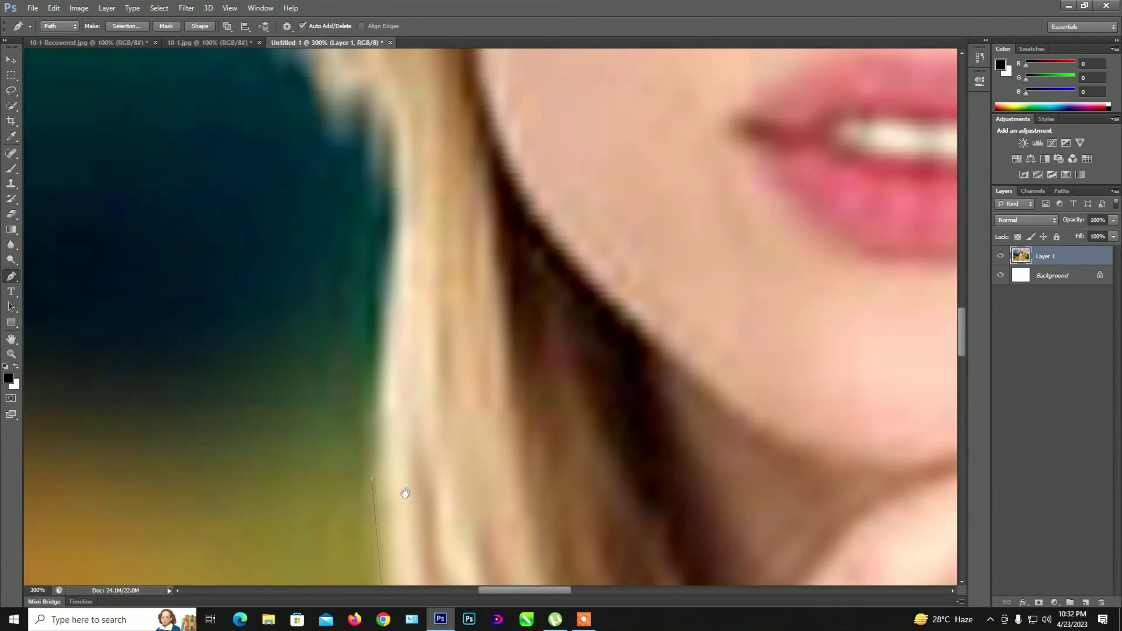
left_click(403, 234)
Add anchors along the hair beside the face up toward the hat, undoing one
left_click_drag(435, 155, 369, 496)
left_click_drag(318, 433, 293, 393)
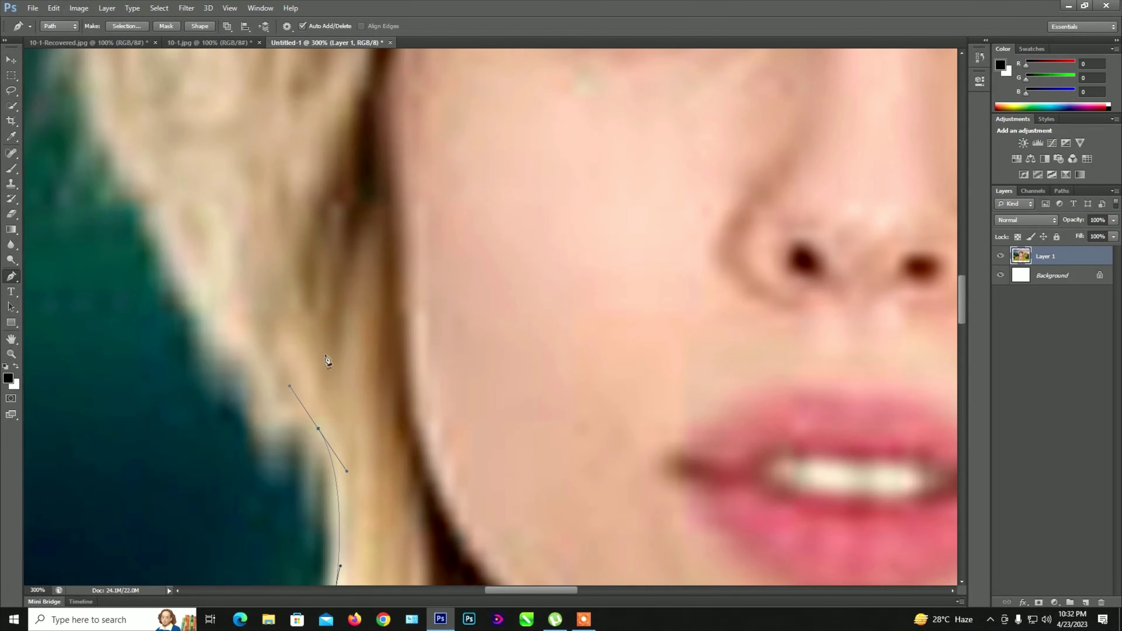
left_click_drag(328, 344, 491, 413)
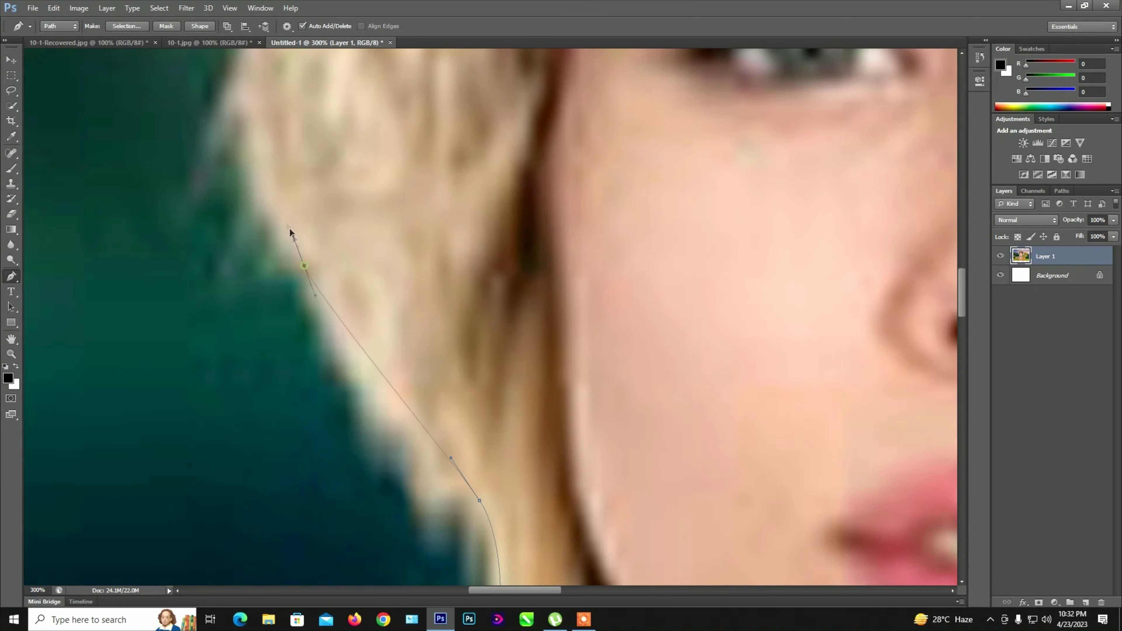
left_click(263, 177)
left_click_drag(285, 130, 347, 436)
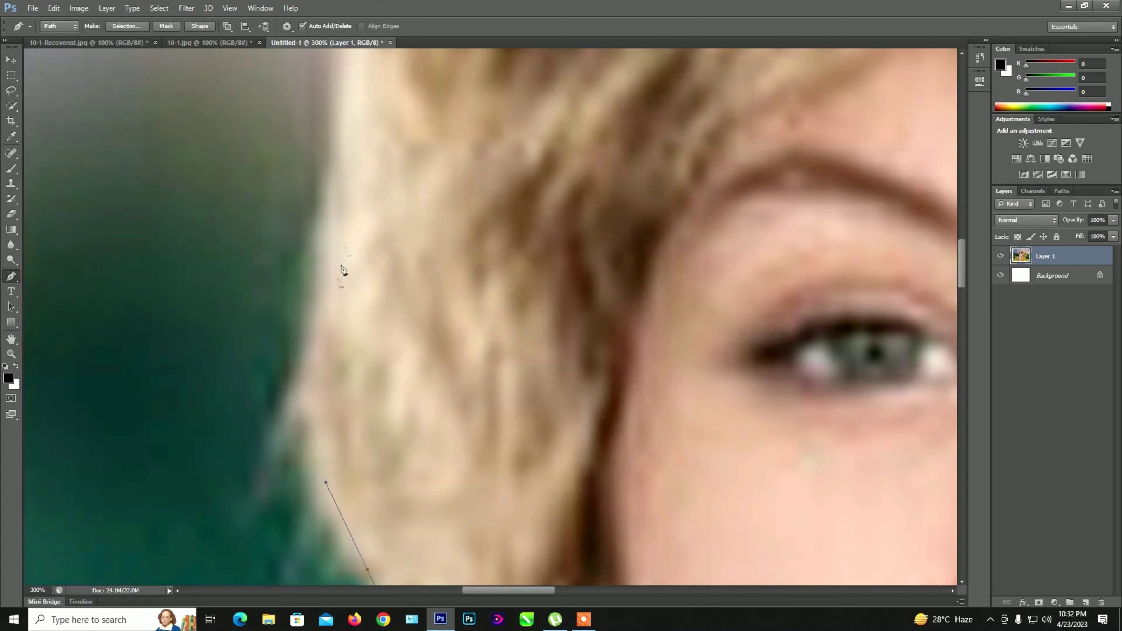
mouse_move(334, 196)
left_mouse_down()
mouse_move(353, 106)
mouse_move(360, 347)
mouse_move(342, 280)
left_mouse_up()
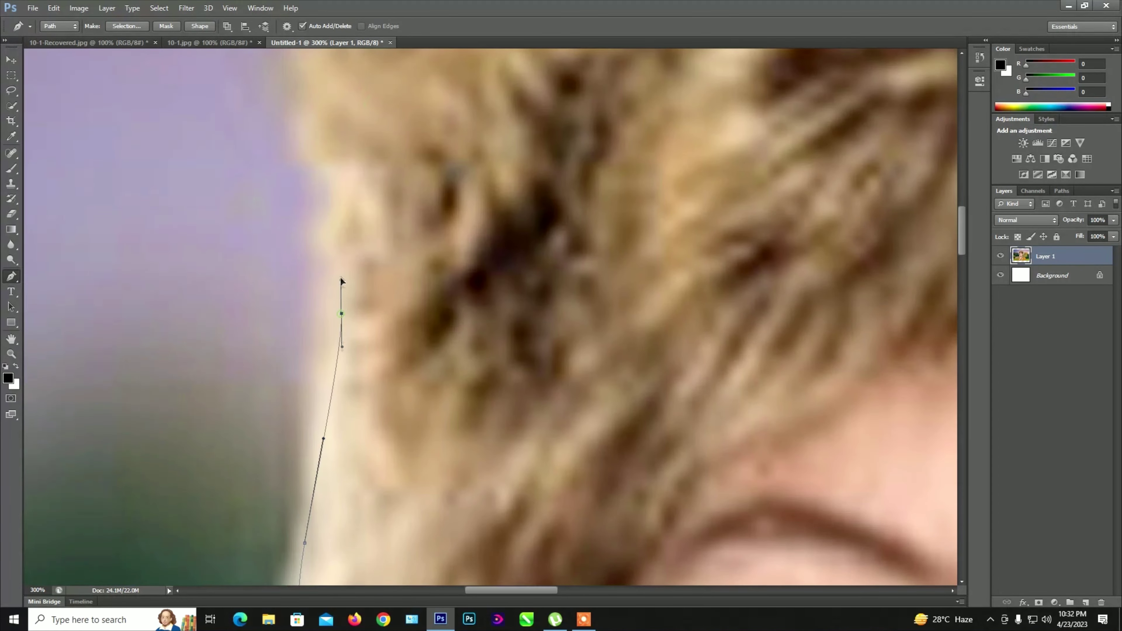
mouse_move(357, 224)
left_mouse_down()
mouse_move(396, 205)
mouse_move(359, 175)
mouse_move(439, 375)
mouse_move(431, 297)
left_mouse_up()
key("ctrl+z")
key("ctrl+z")
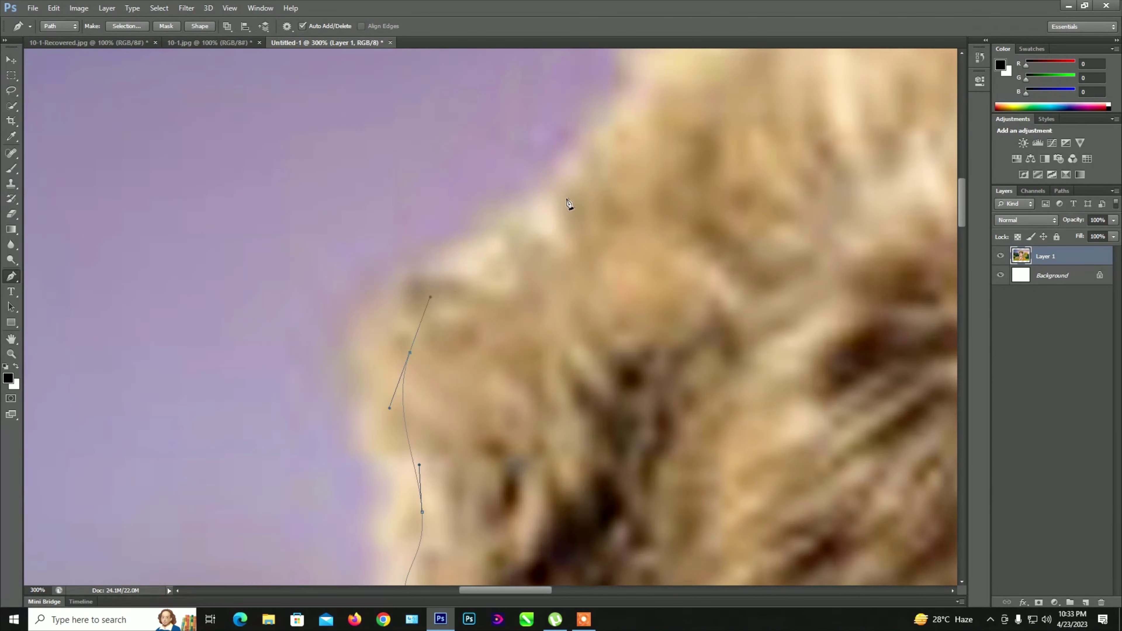
Trace the path over the top of the fur hat and down its right side
left_click_drag(666, 155, 403, 461)
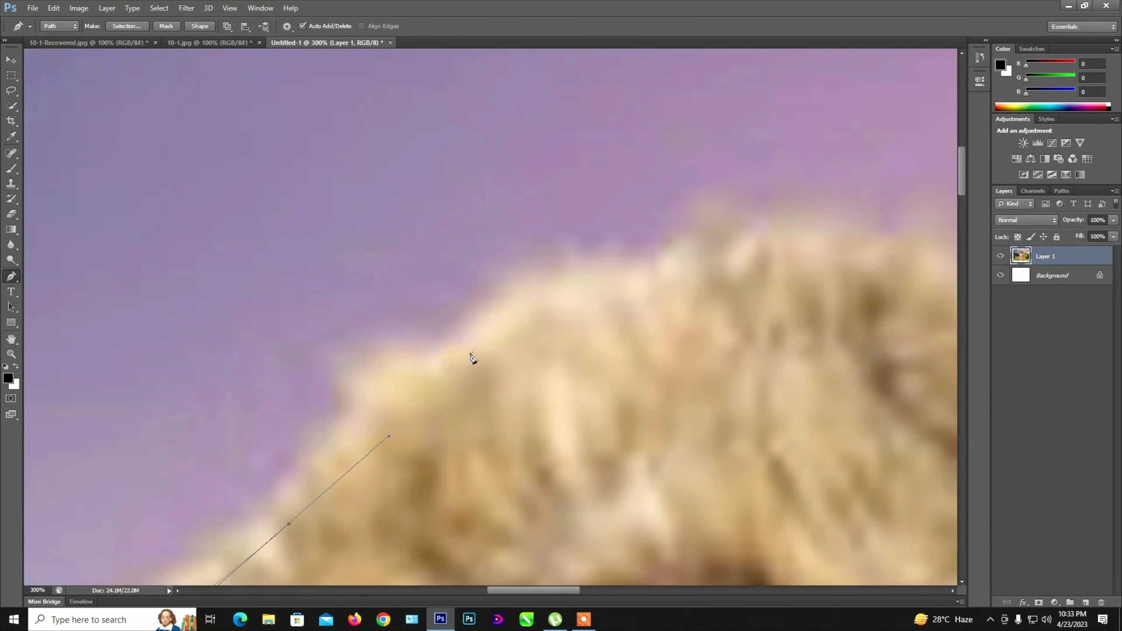
left_click_drag(521, 417, 607, 76)
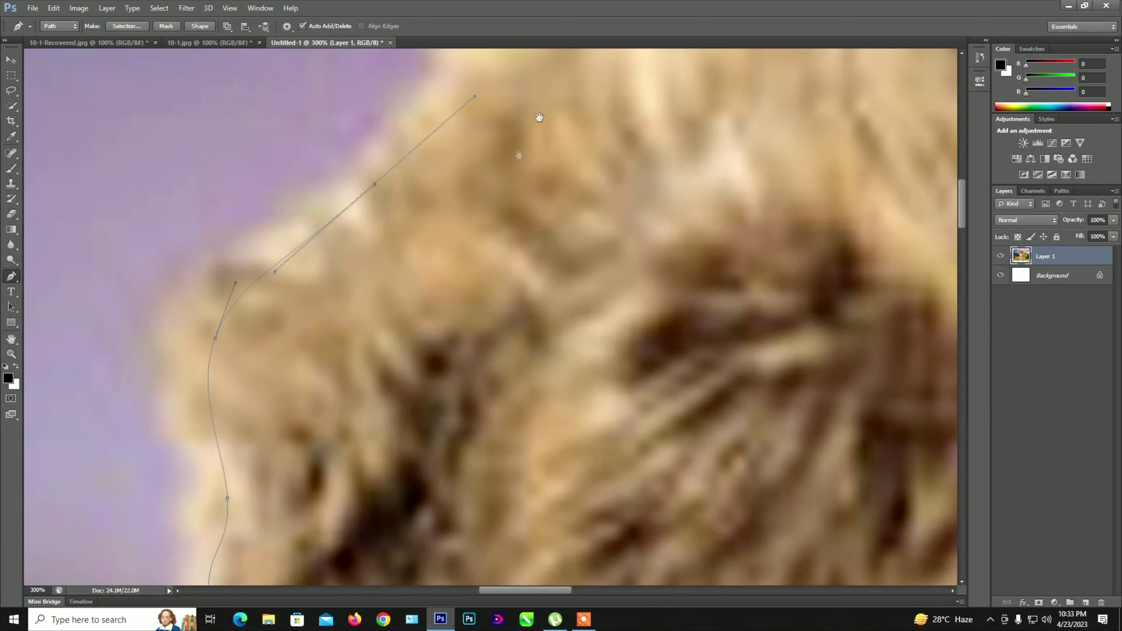
left_click_drag(536, 113, 399, 372)
left_click_drag(515, 225, 632, 178)
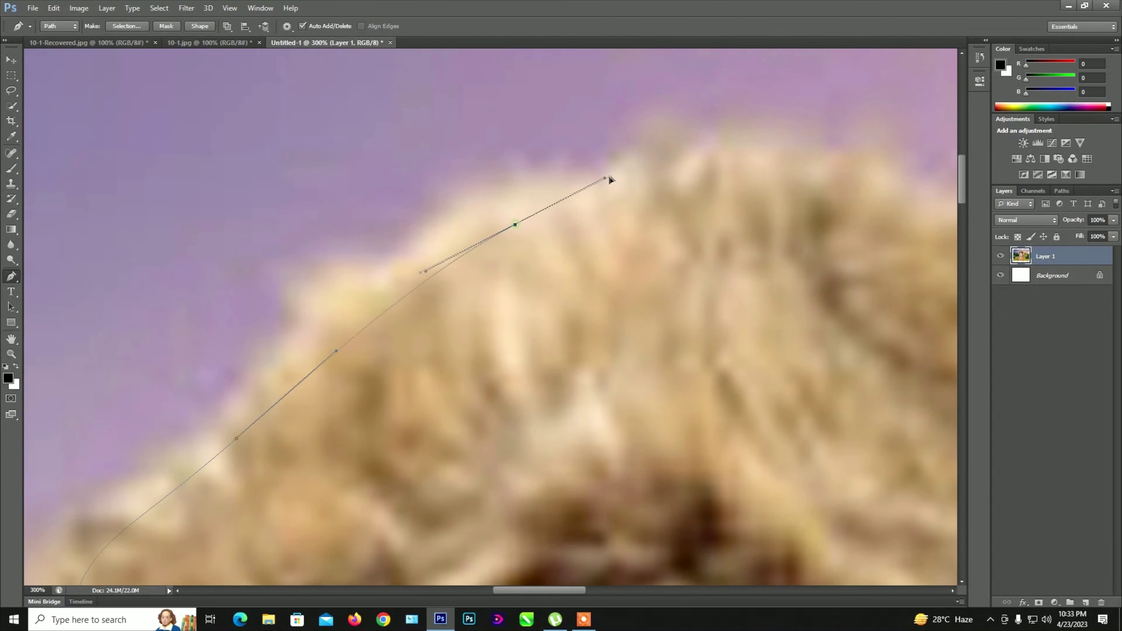
left_click_drag(798, 177, 891, 202)
left_click_drag(874, 241, 444, 226)
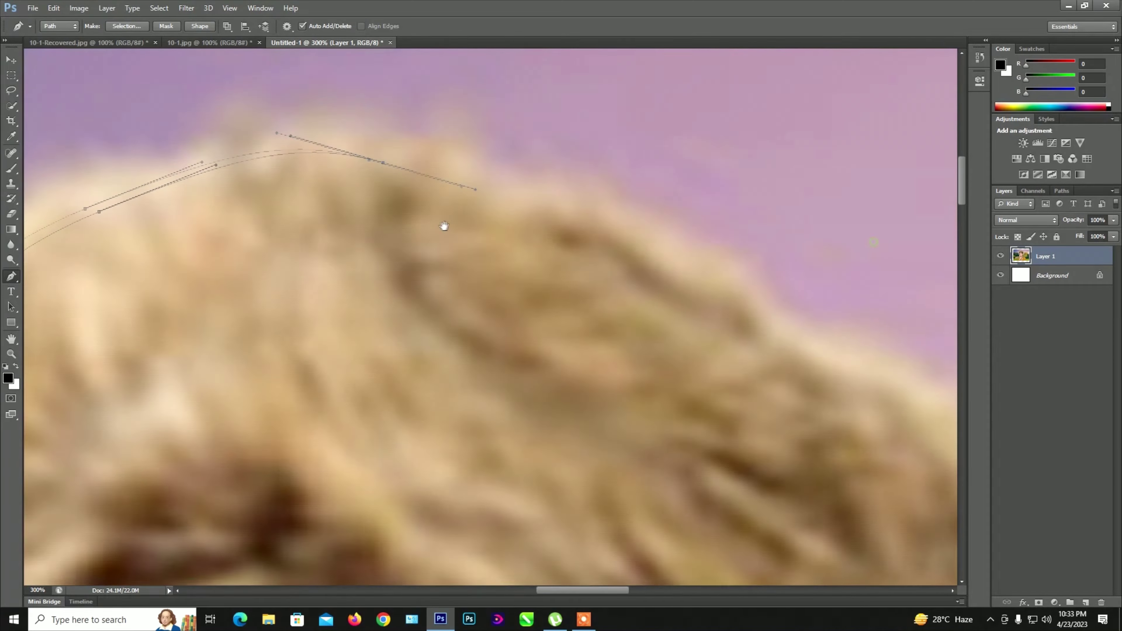
left_click_drag(704, 279, 763, 336)
left_click_drag(889, 409, 680, 244)
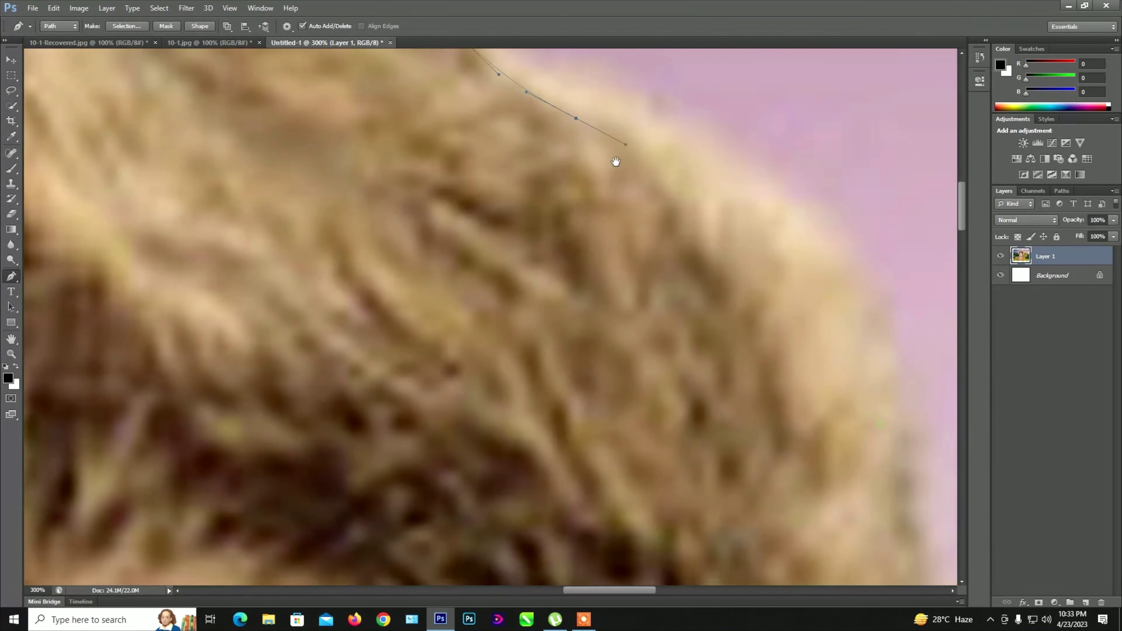
left_click_drag(817, 321, 852, 426)
left_click_drag(849, 365, 710, 141)
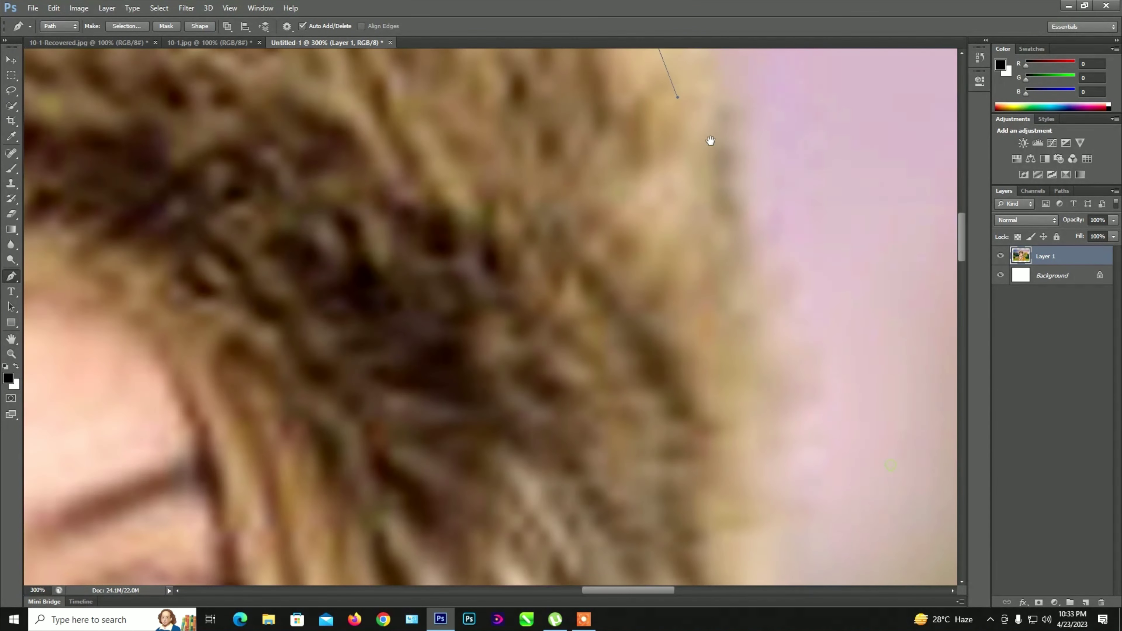
mouse_move(712, 262)
left_mouse_down()
mouse_move(747, 366)
mouse_move(719, 103)
left_mouse_up()
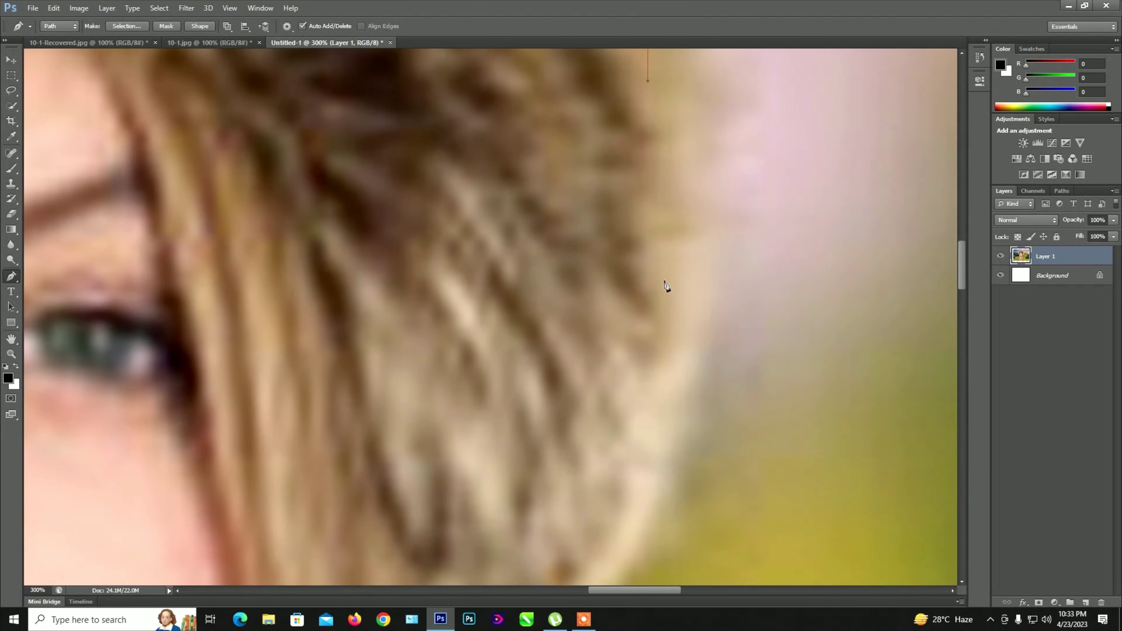
Continue the path down the right hair edge onto the right shoulder
mouse_move(662, 290)
left_mouse_down()
mouse_move(655, 371)
mouse_move(609, 98)
left_mouse_up()
left_click_drag(543, 213, 418, 311)
left_click_drag(409, 402, 472, 58)
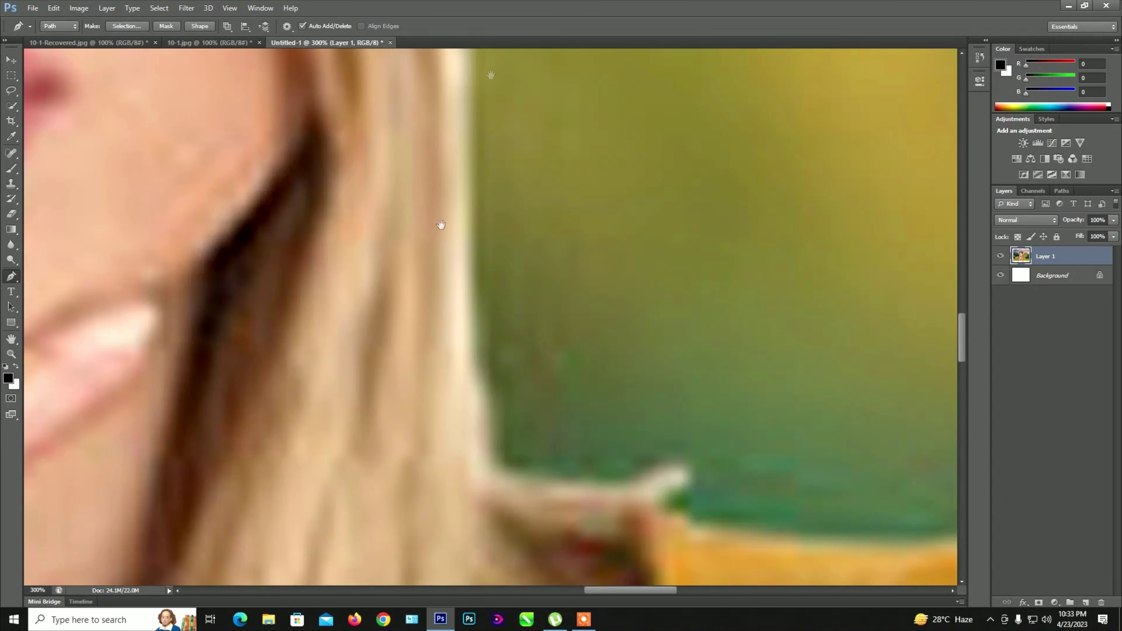
left_click_drag(451, 481, 459, 523)
left_click_drag(544, 547, 371, 150)
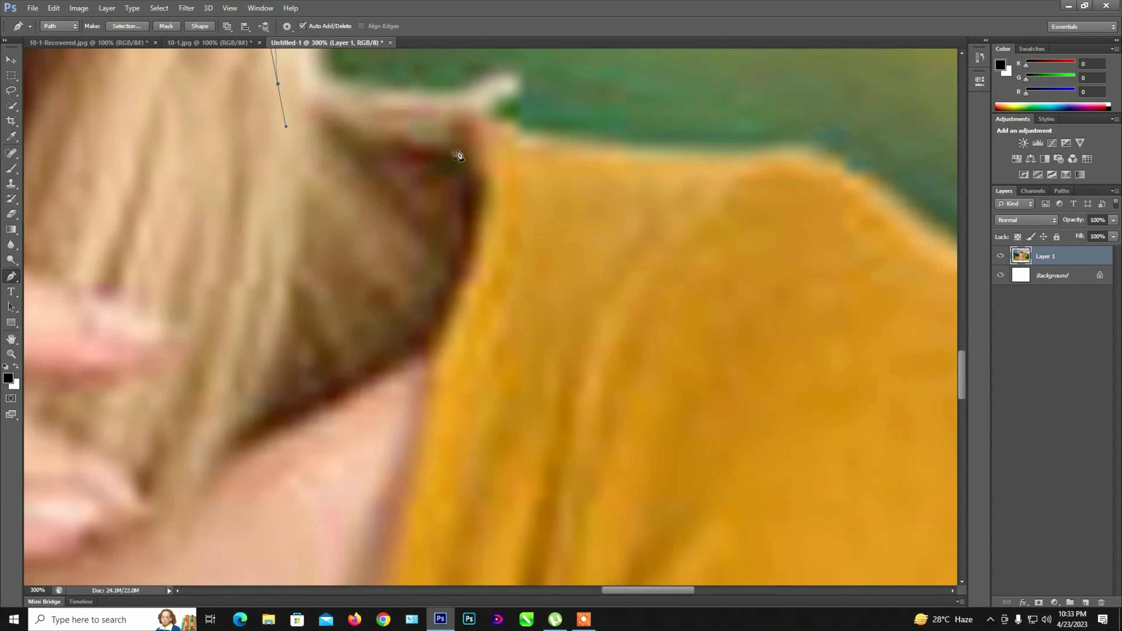
left_click_drag(458, 151, 534, 163)
left_click_drag(769, 173, 815, 168)
scroll(840, 176, "right", 5)
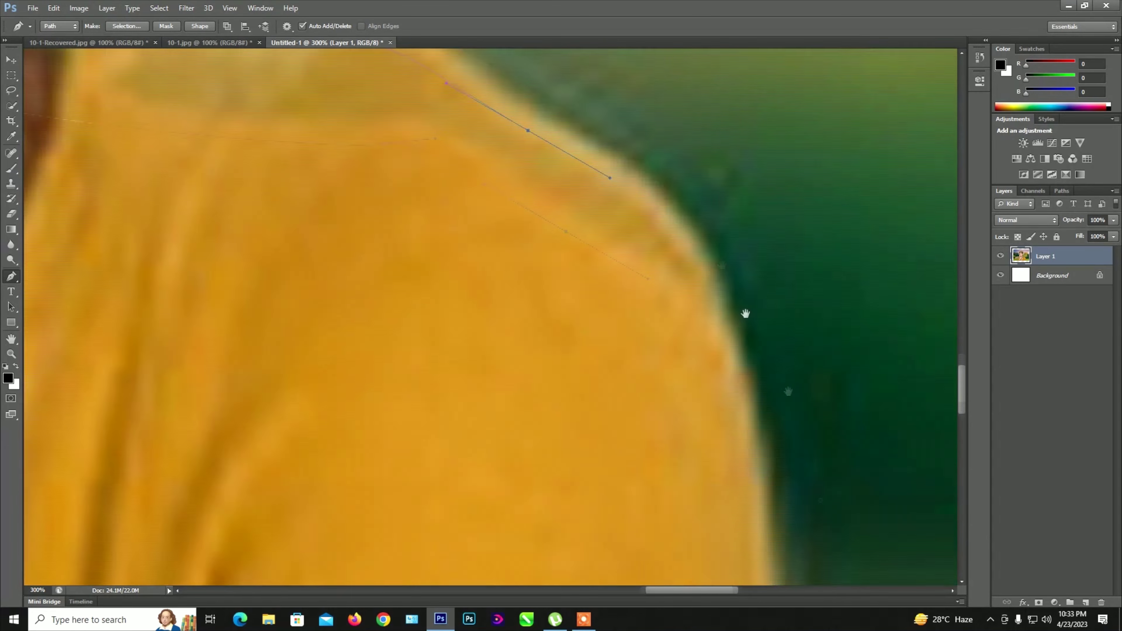
Extend the path down the right shoulder and arm to the picture's bottom edge
left_click_drag(807, 505, 705, 256)
left_click_drag(684, 313, 706, 467)
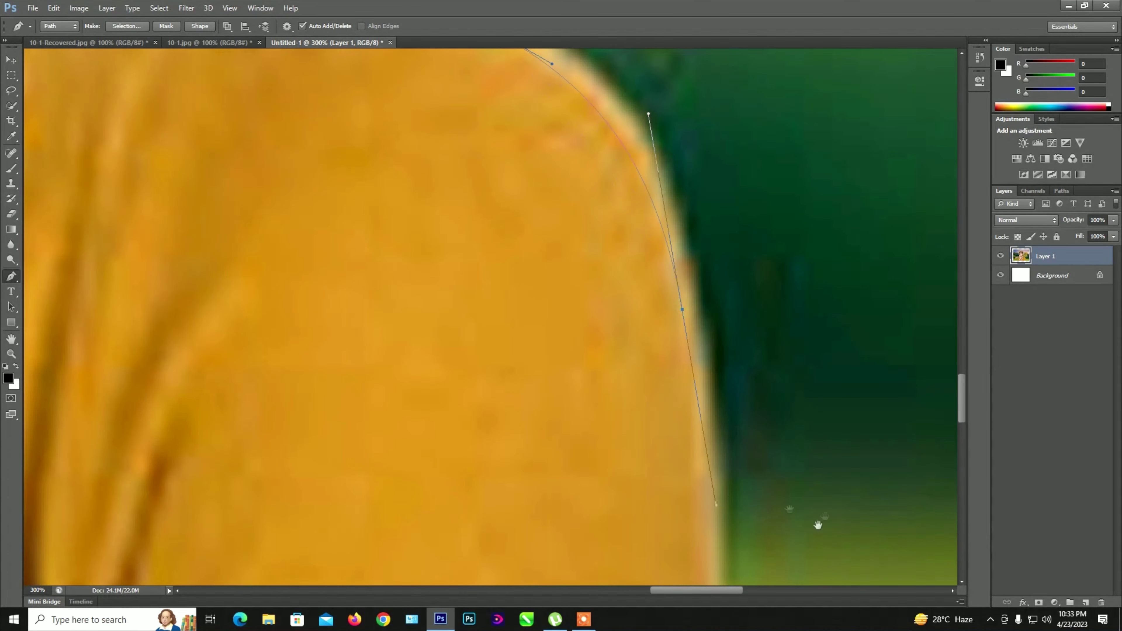
left_click_drag(817, 524, 783, 357)
left_click_drag(629, 468, 637, 518)
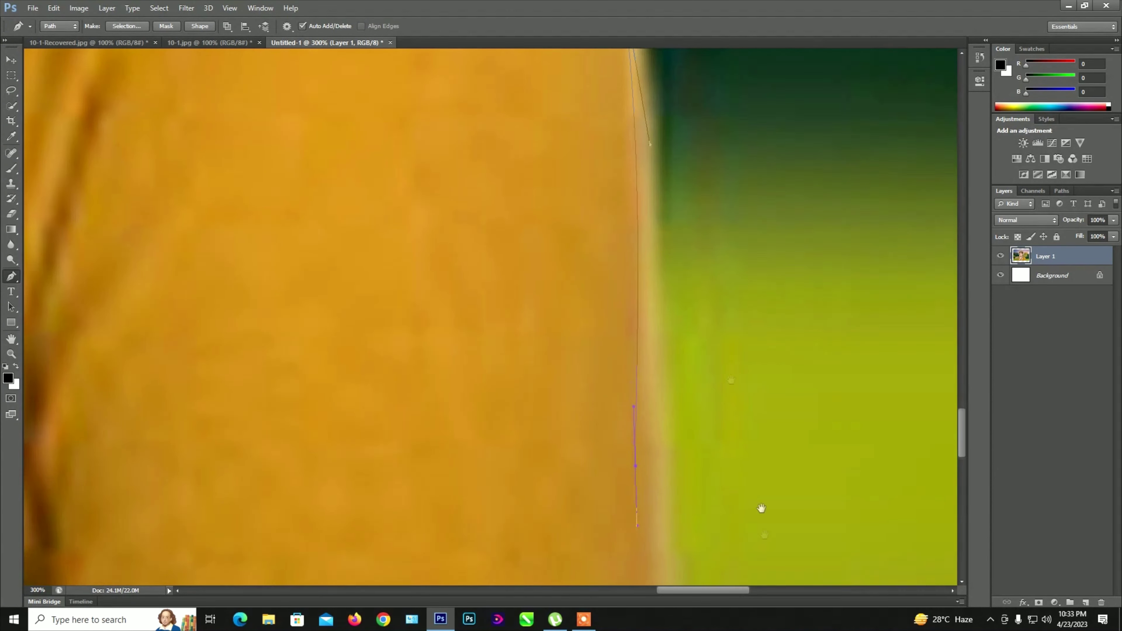
left_click_drag(759, 508, 610, 280)
left_click(587, 467)
key("z")
left_click(521, 286, "alt")
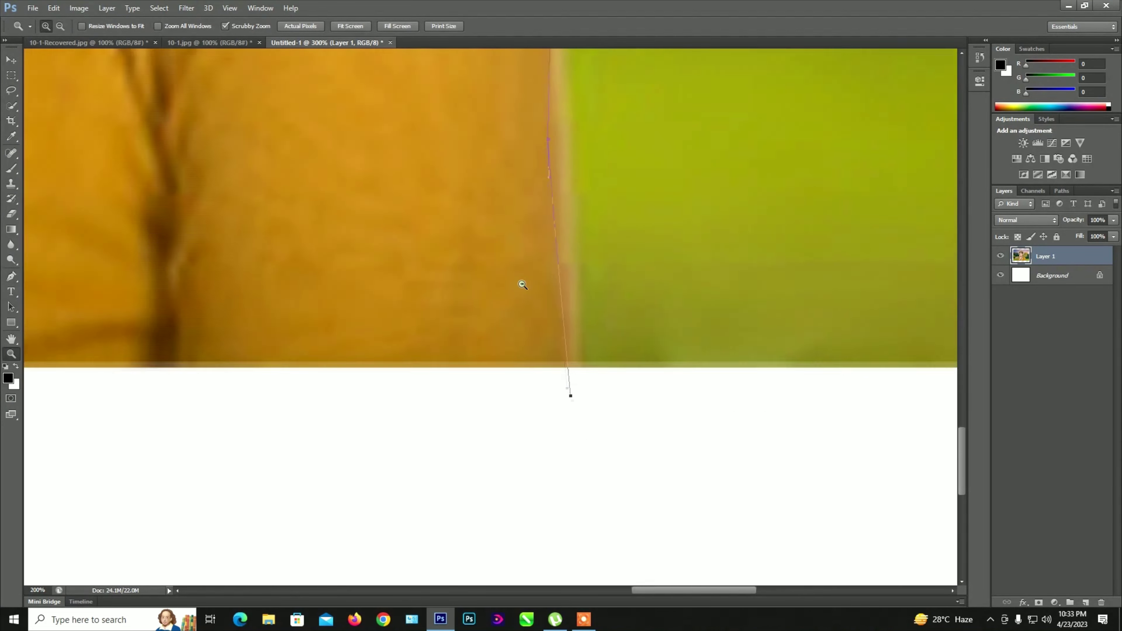
left_click(516, 296, "alt")
Loop the path outside the picture around the bottom-right, right side and top
key("p")
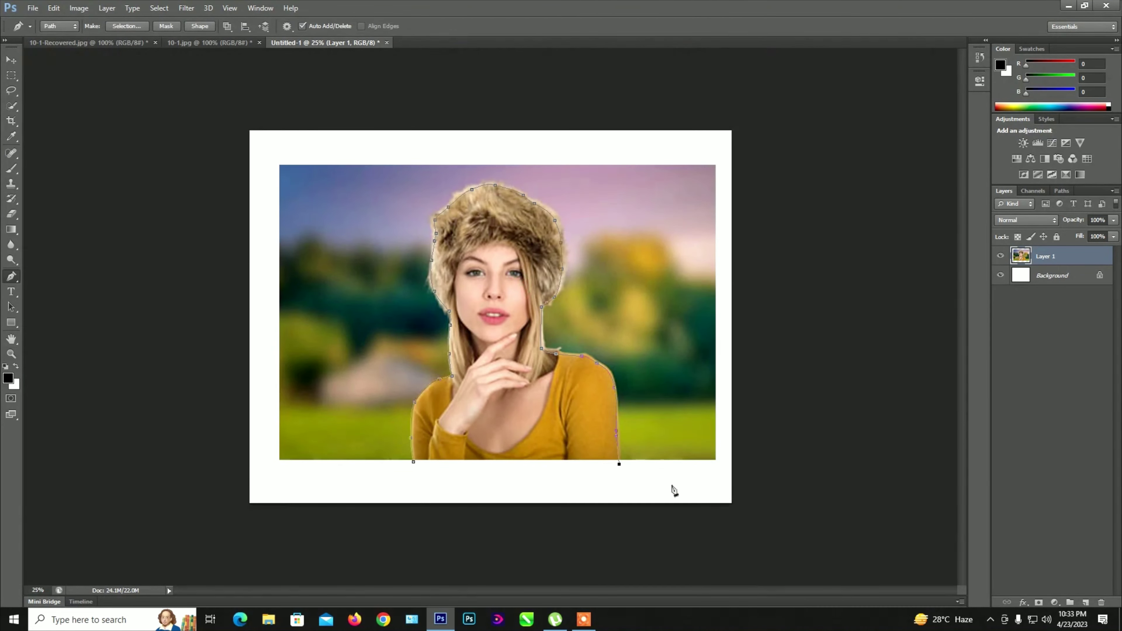
left_click_drag(691, 514, 747, 500)
left_click(781, 477)
left_click_drag(844, 263, 844, 228)
left_click(817, 152)
left_click(756, 109)
left_click(579, 82)
Bring the path down the left side and below the picture, closing it at the start
left_click(478, 82)
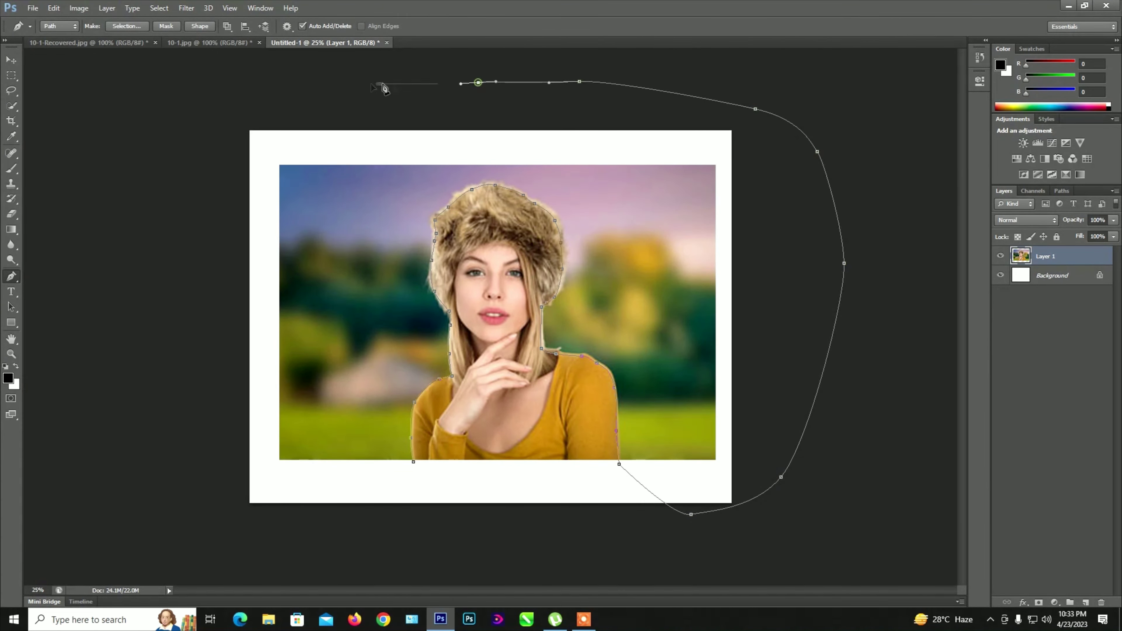
left_click(380, 84)
left_click_drag(175, 323, 186, 358)
left_click(248, 526)
left_click_drag(326, 538, 379, 529)
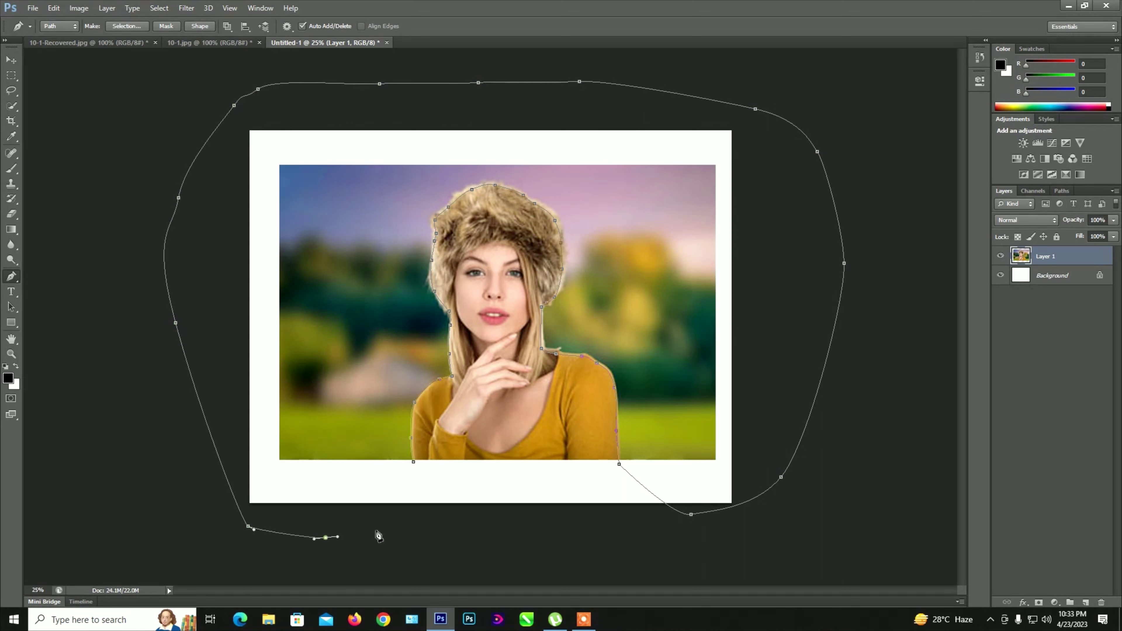
left_click(413, 462)
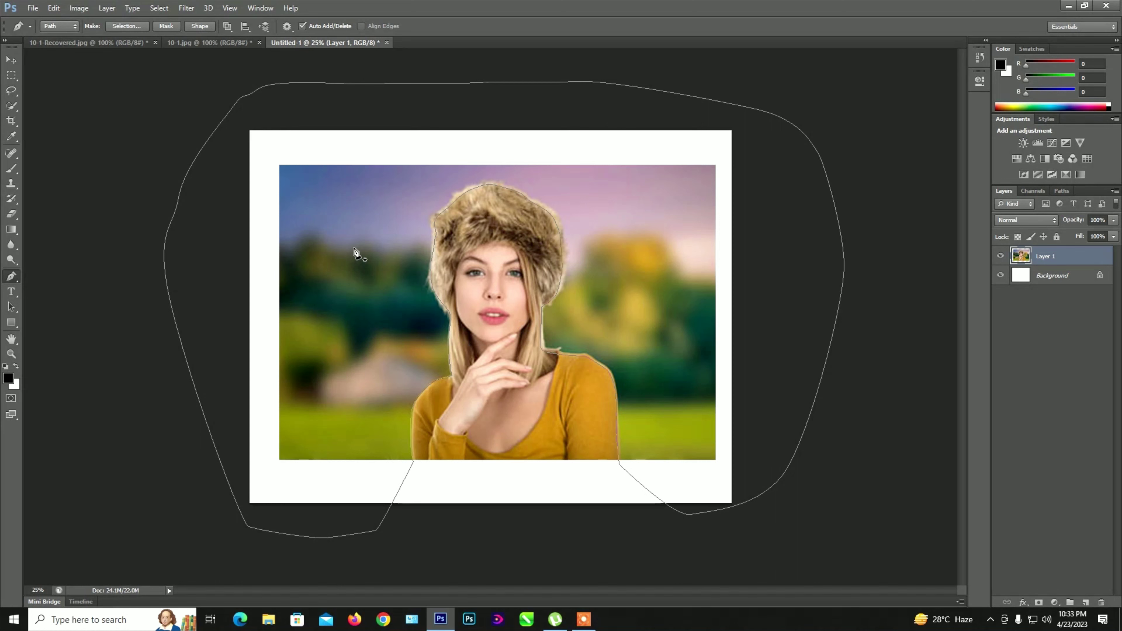
Turn the path into a selection, delete the background inside it, and deselect
right_click(355, 252)
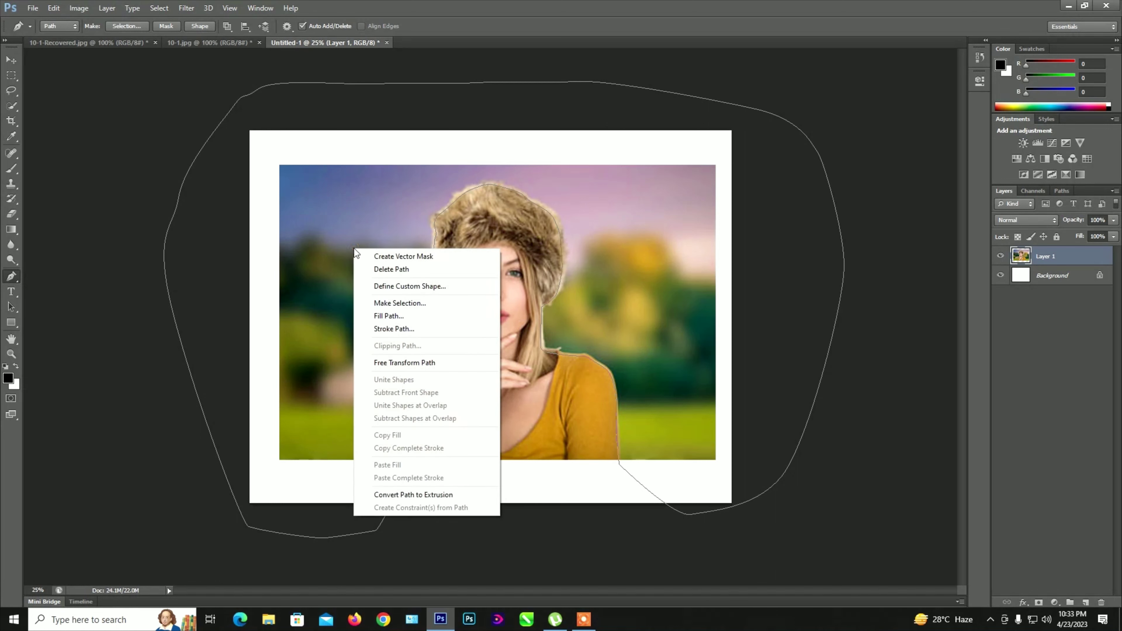
left_click(419, 305)
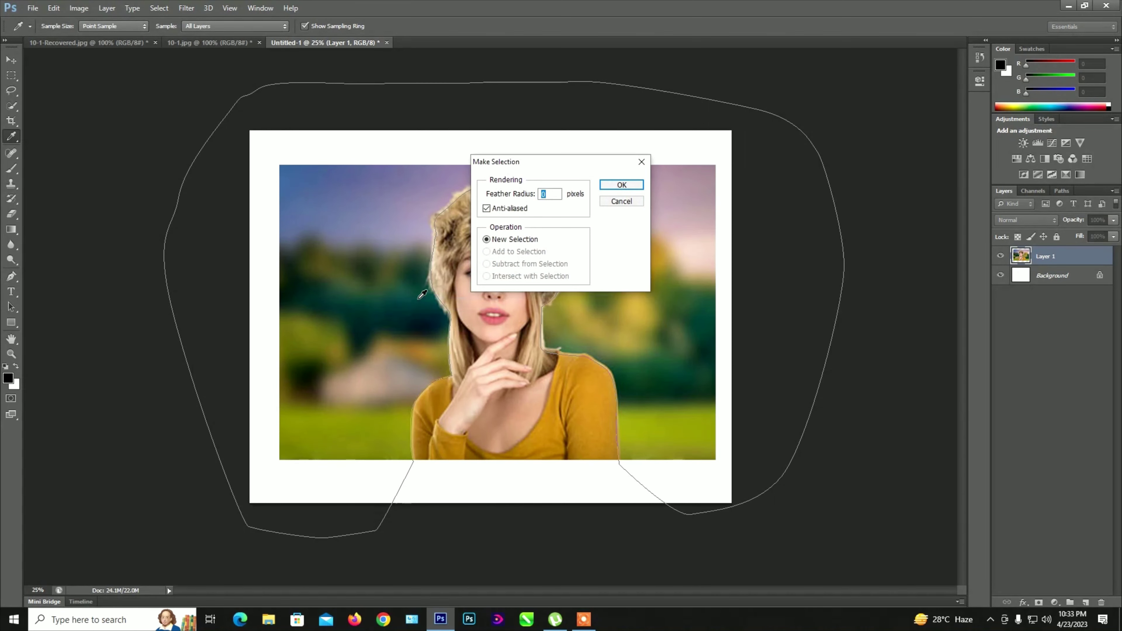
key("Return")
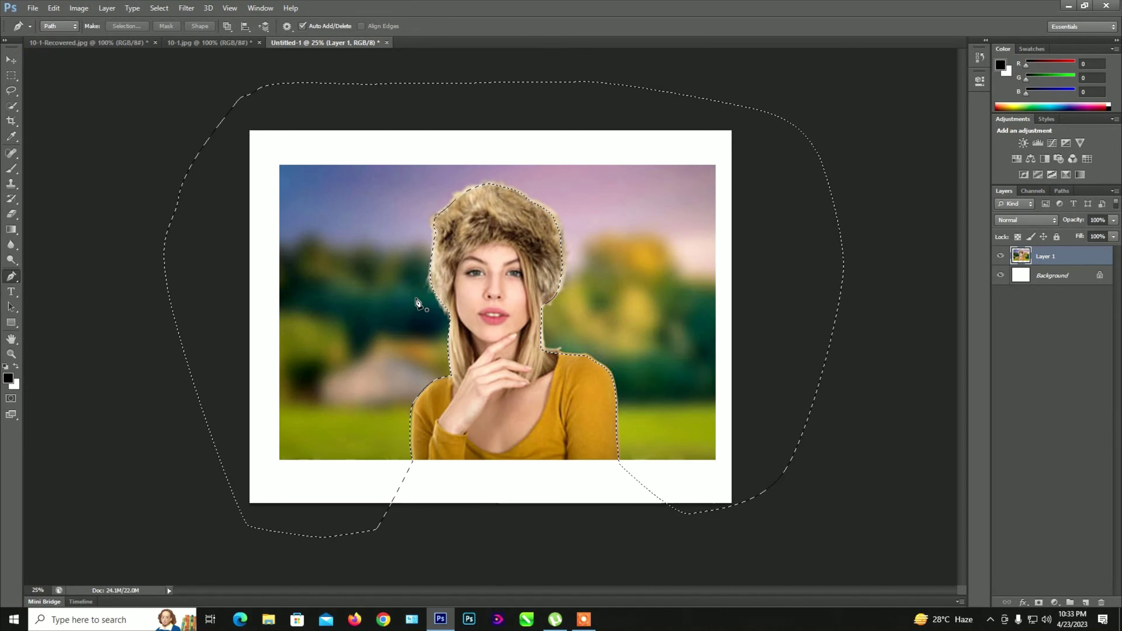
key("Delete")
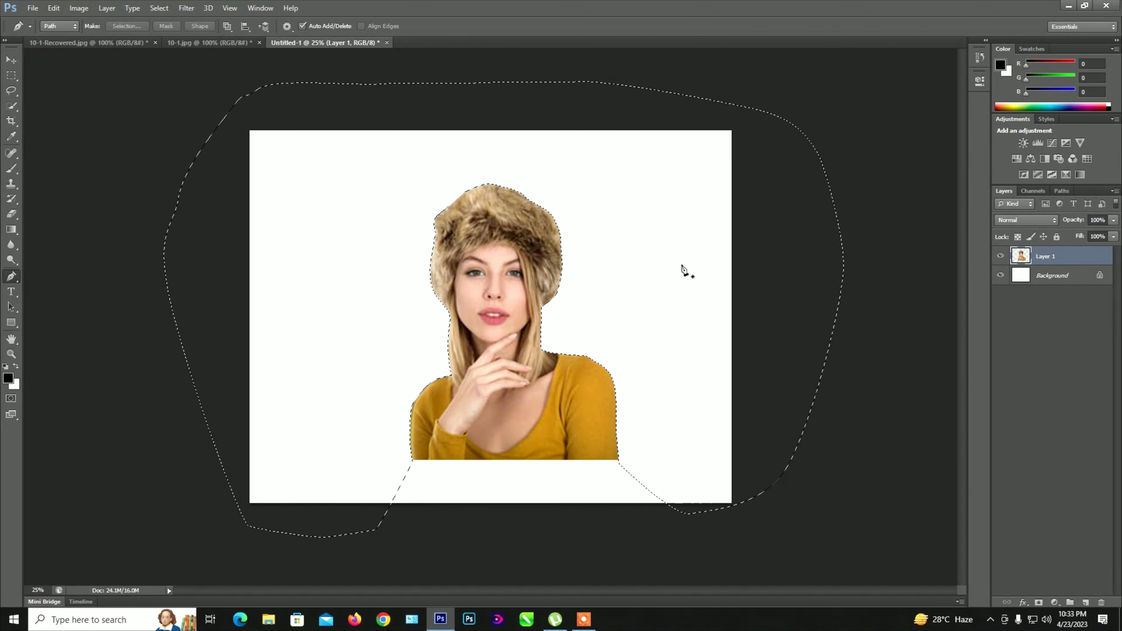
key("ctrl+d")
Zoom in on the face and back out to check the cut-out's edges
key("z")
left_click(492, 255)
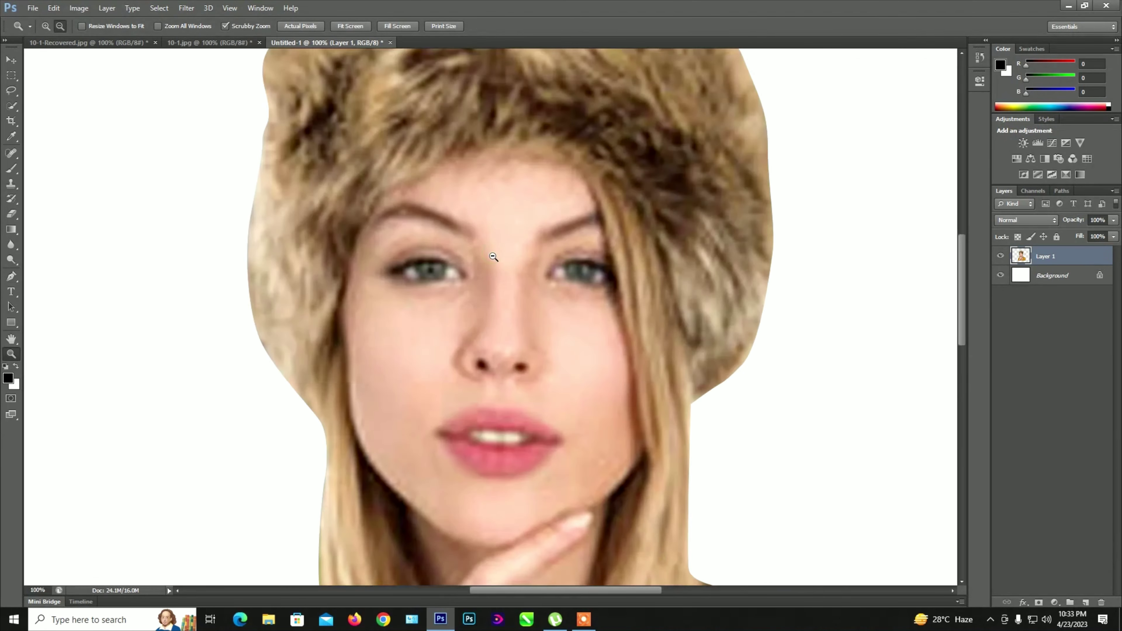
left_click(492, 313, "alt")
left_click(385, 197, "alt")
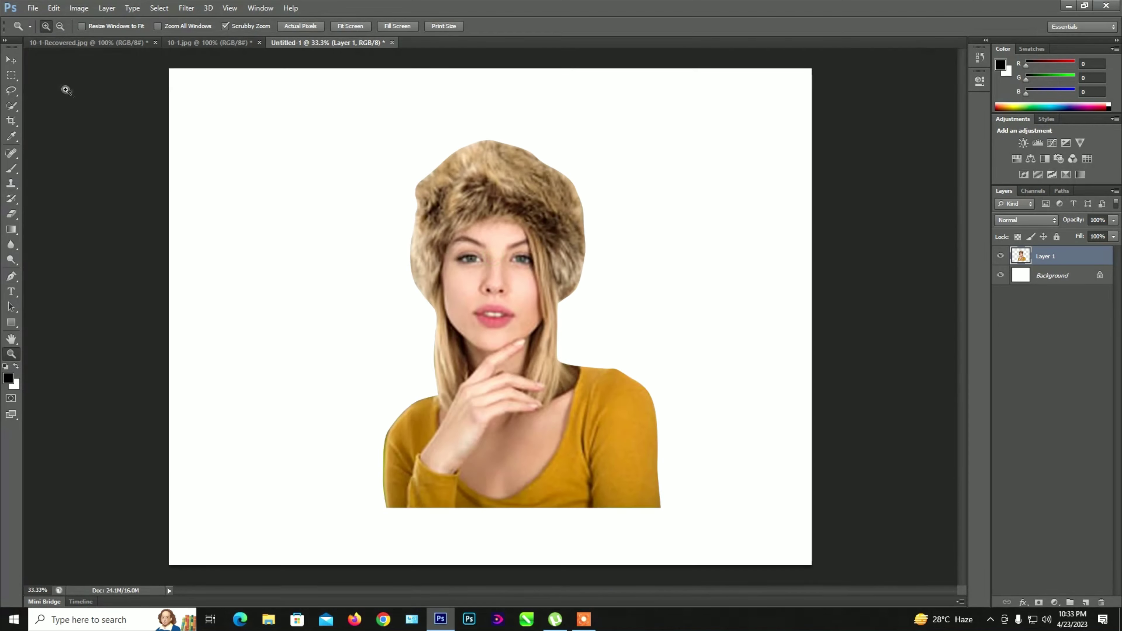
left_click(502, 221, "alt")
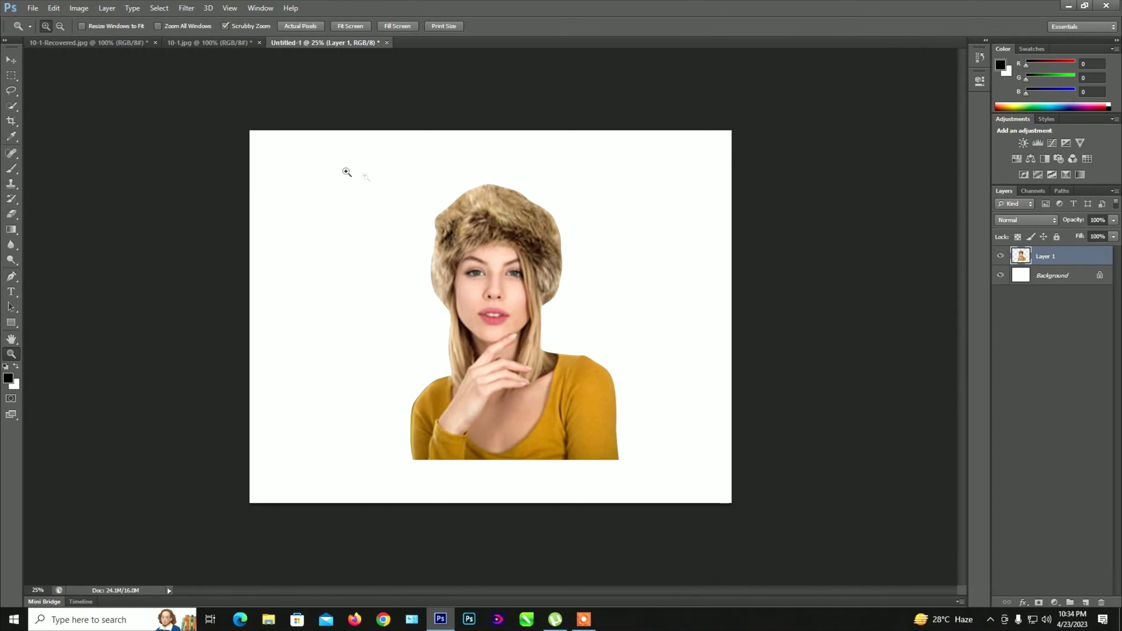
left_click(606, 273)
Draw a rectangle covering the whole canvas and rasterize the Rectangle 1 layer
left_click(10, 323)
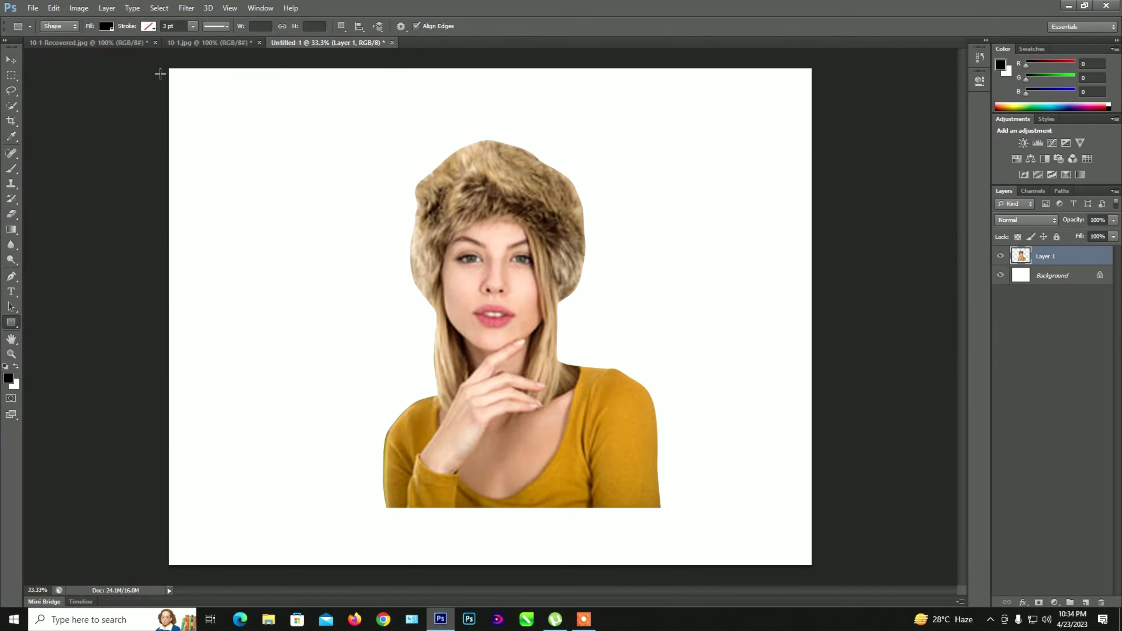
mouse_move(161, 74)
left_mouse_down()
mouse_move(859, 609)
mouse_move(881, 530)
left_mouse_up()
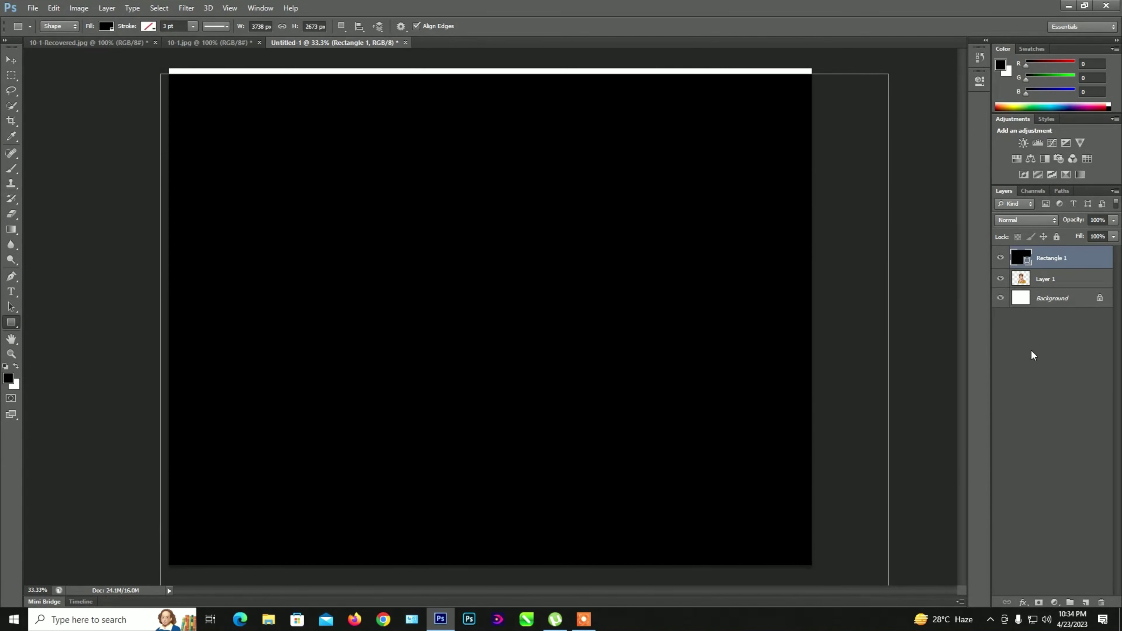
right_click(1054, 259)
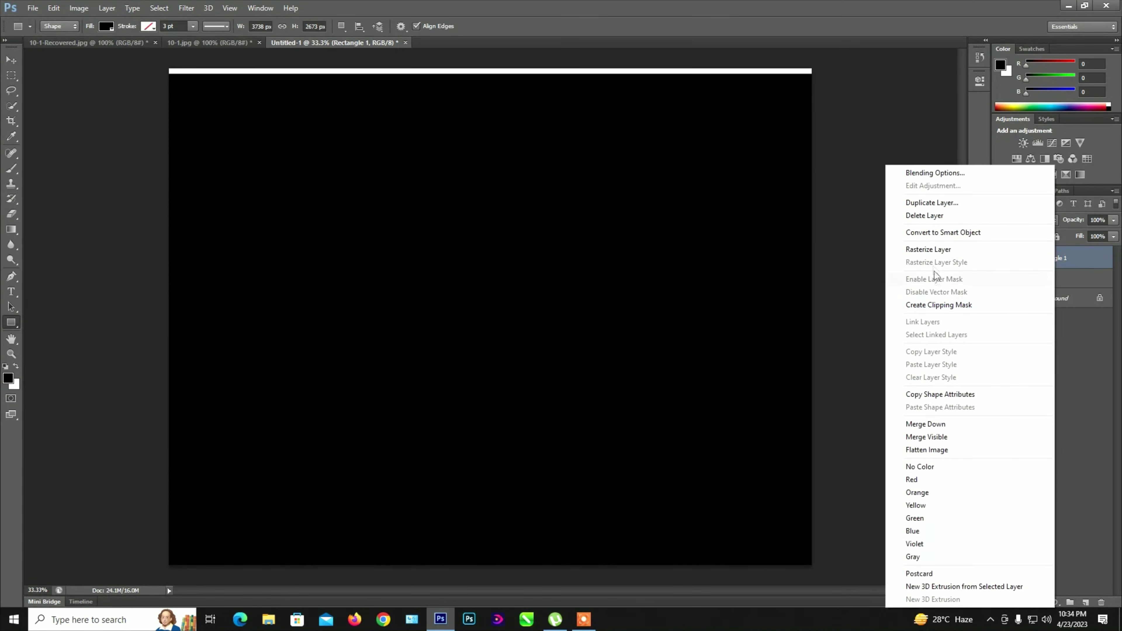
left_click(943, 251)
Give Rectangle 1 an Orange, Yellow, Orange Gradient Overlay and move it below Layer 1
left_click(1024, 604)
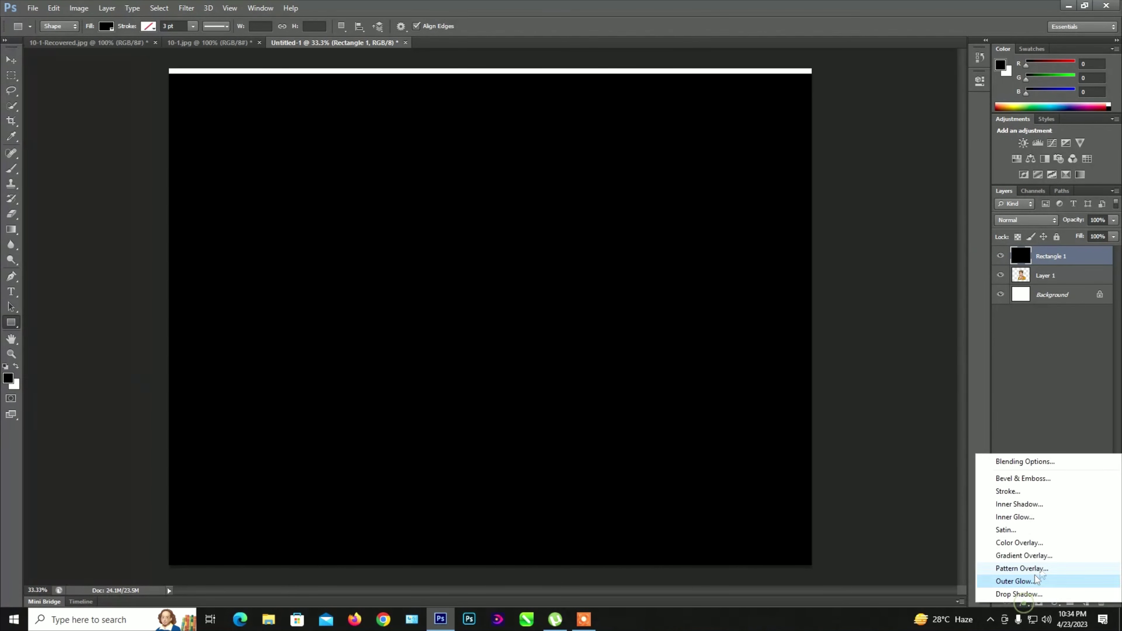
left_click(1021, 556)
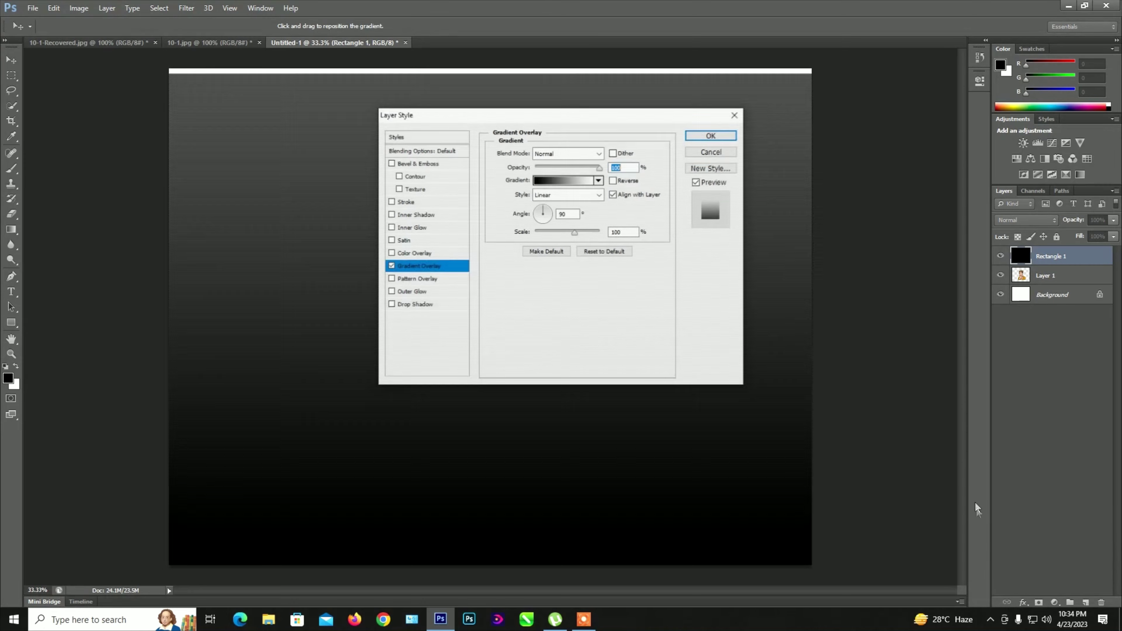
left_click(548, 180)
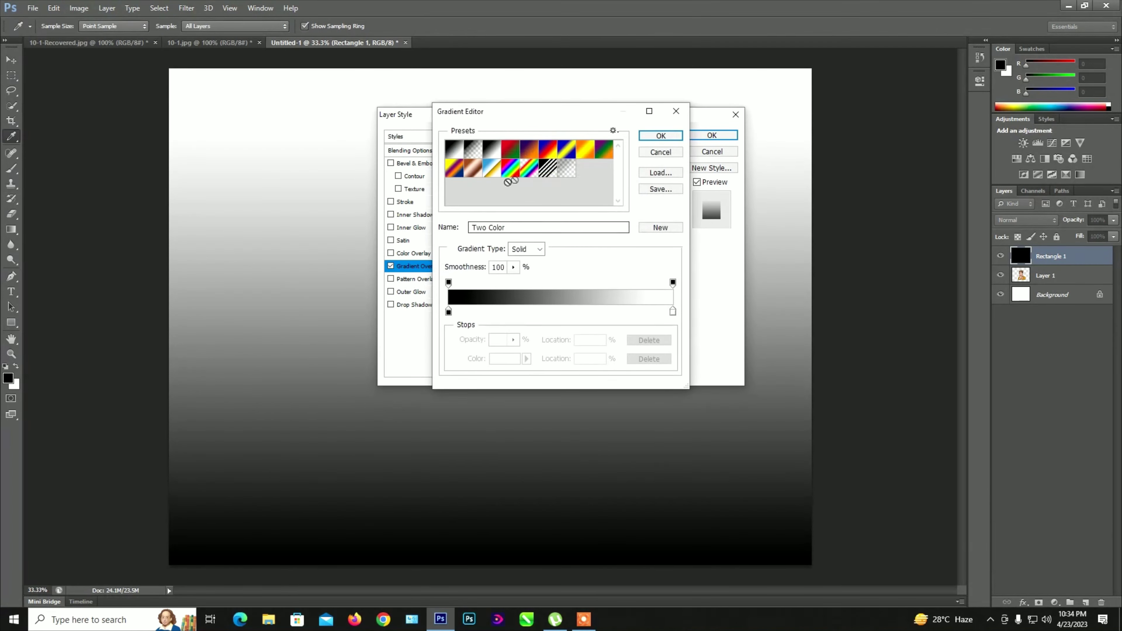
left_click(586, 153)
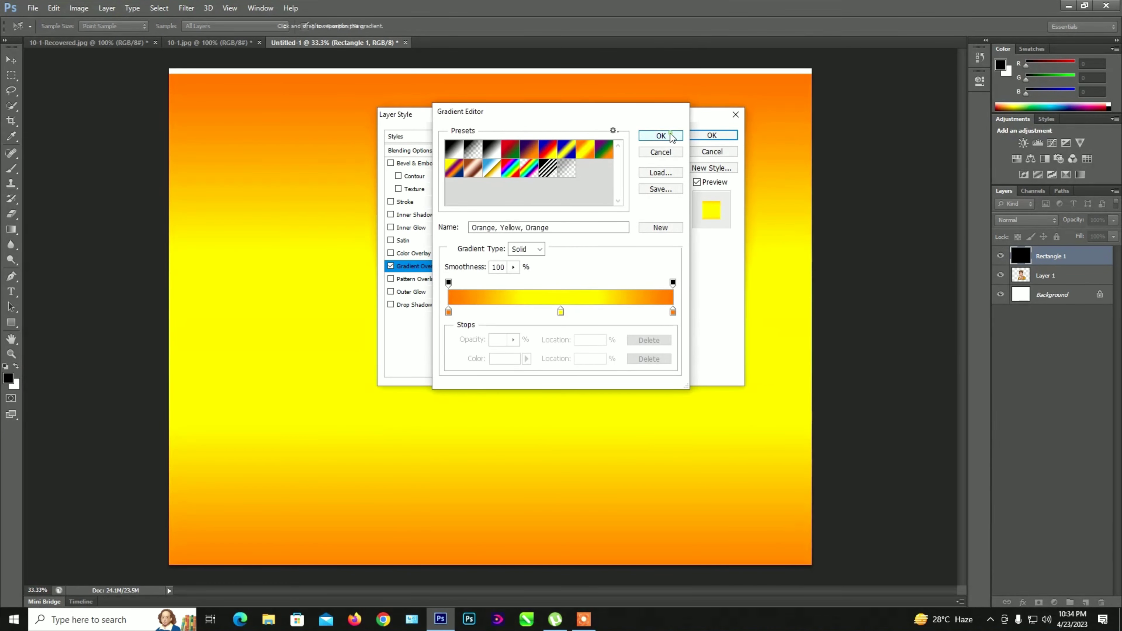
left_click(661, 136)
left_click(712, 135)
left_click_drag(1051, 259, 1050, 307)
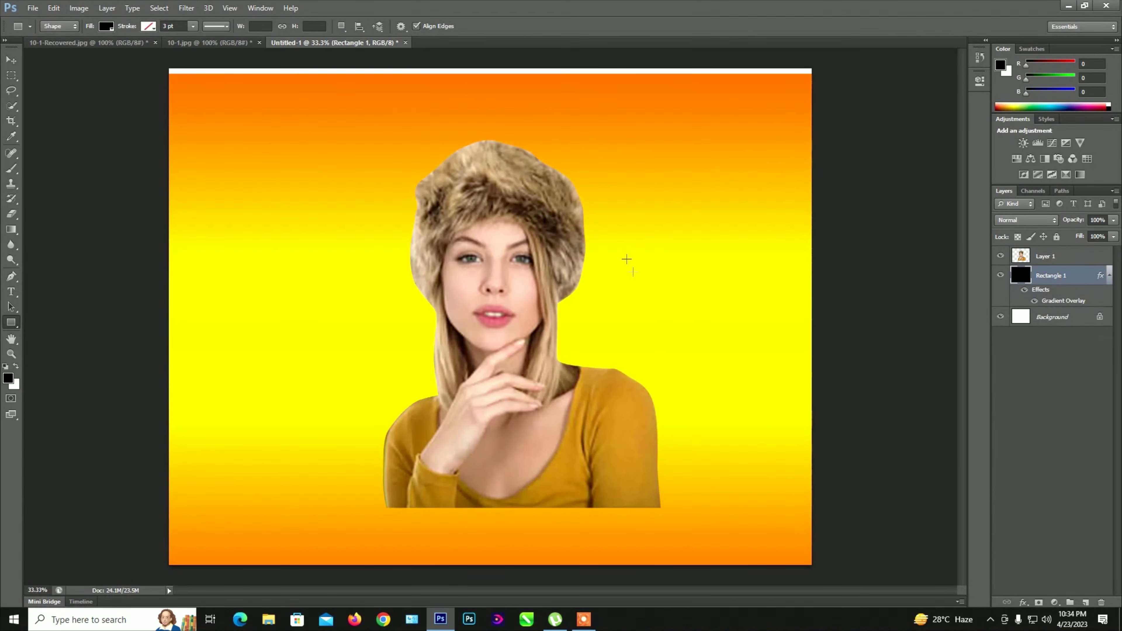
Scale the woman on Layer 1 up from the bottom-left and top-right corners
key("z")
left_click_drag(552, 252, 521, 246)
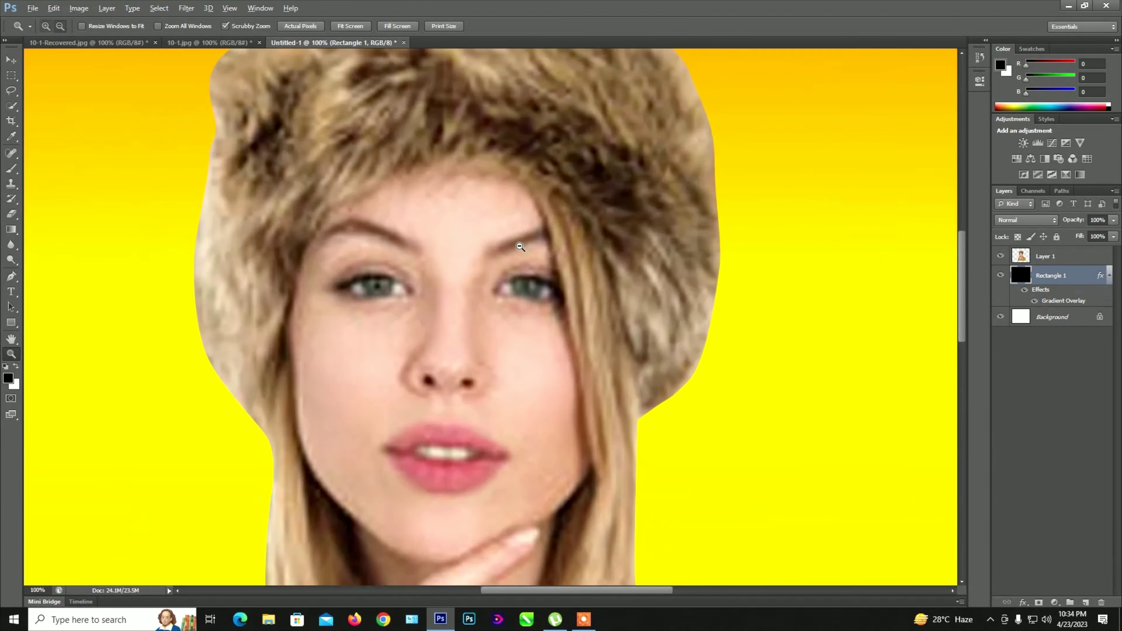
key("ctrl+minus")
key("ctrl+minus")
key("ctrl+minus")
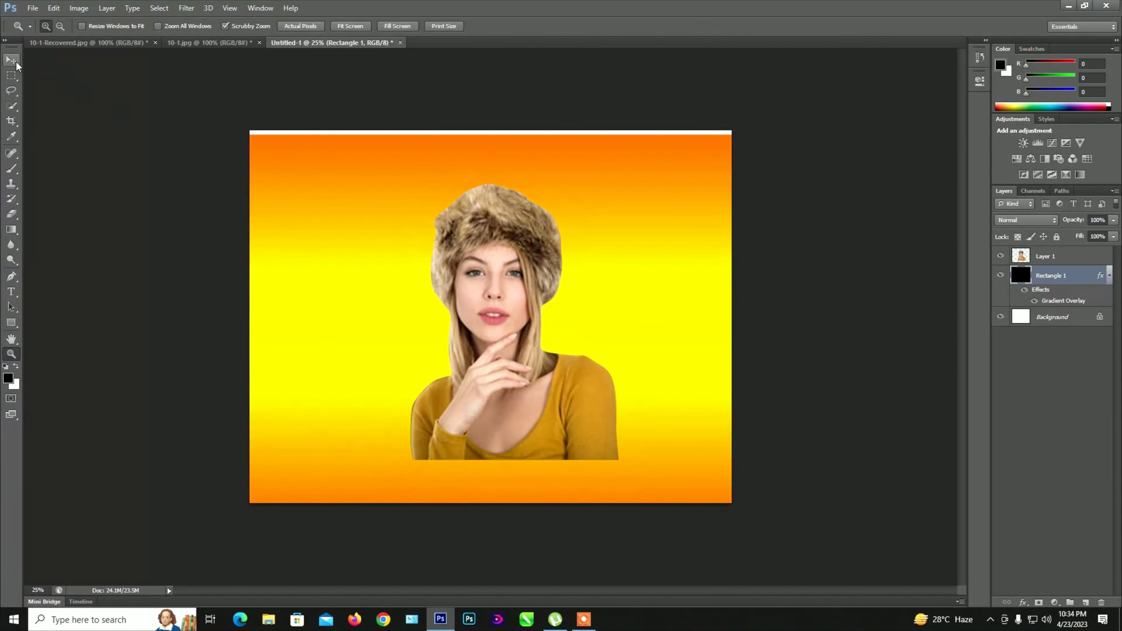
left_click(11, 60)
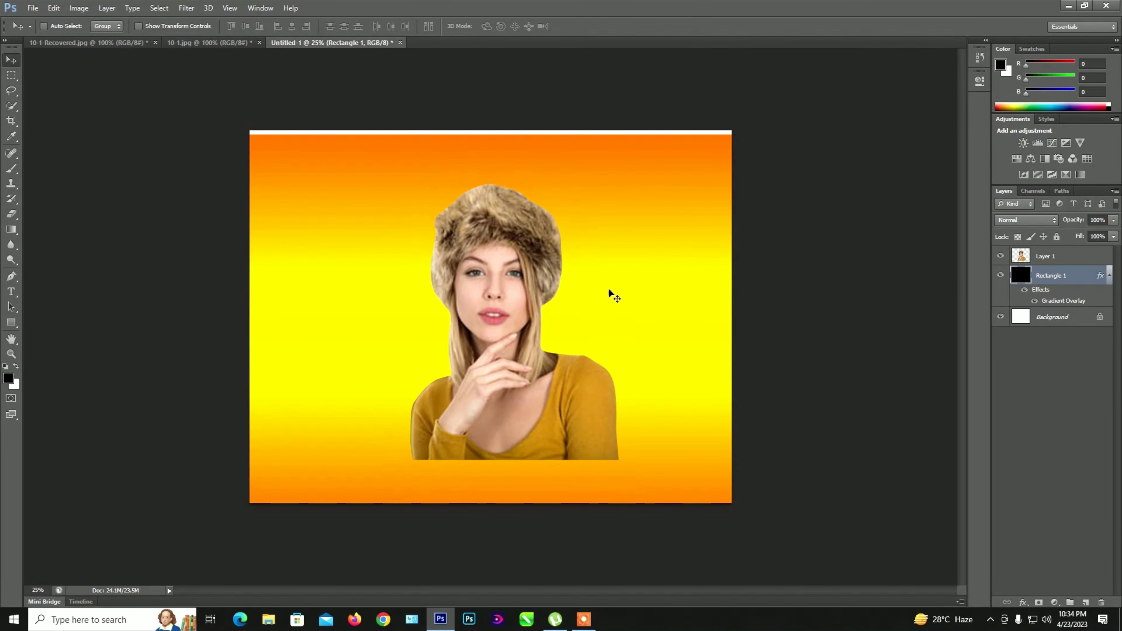
left_click(1057, 257)
key("ctrl+t")
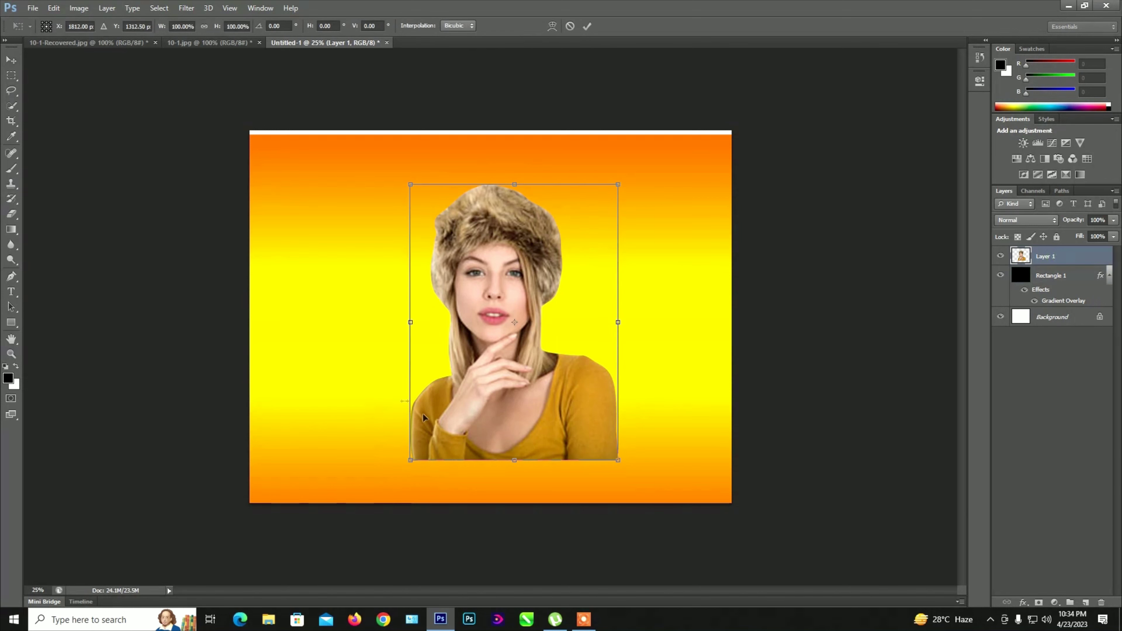
left_click_drag(401, 473, 357, 505)
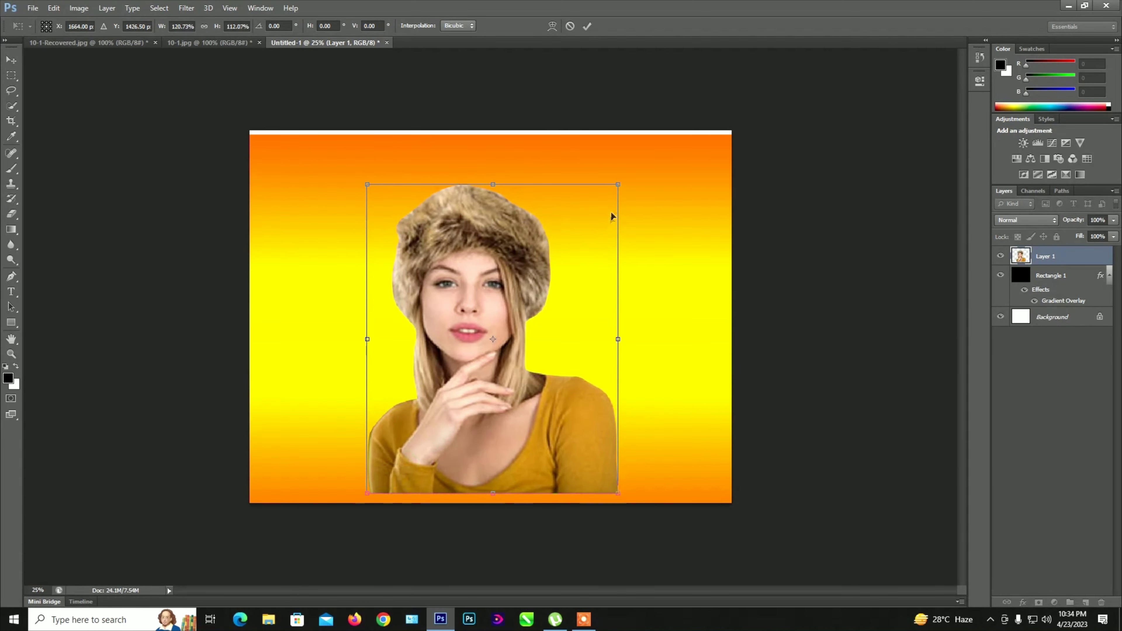
left_click_drag(618, 184, 639, 166)
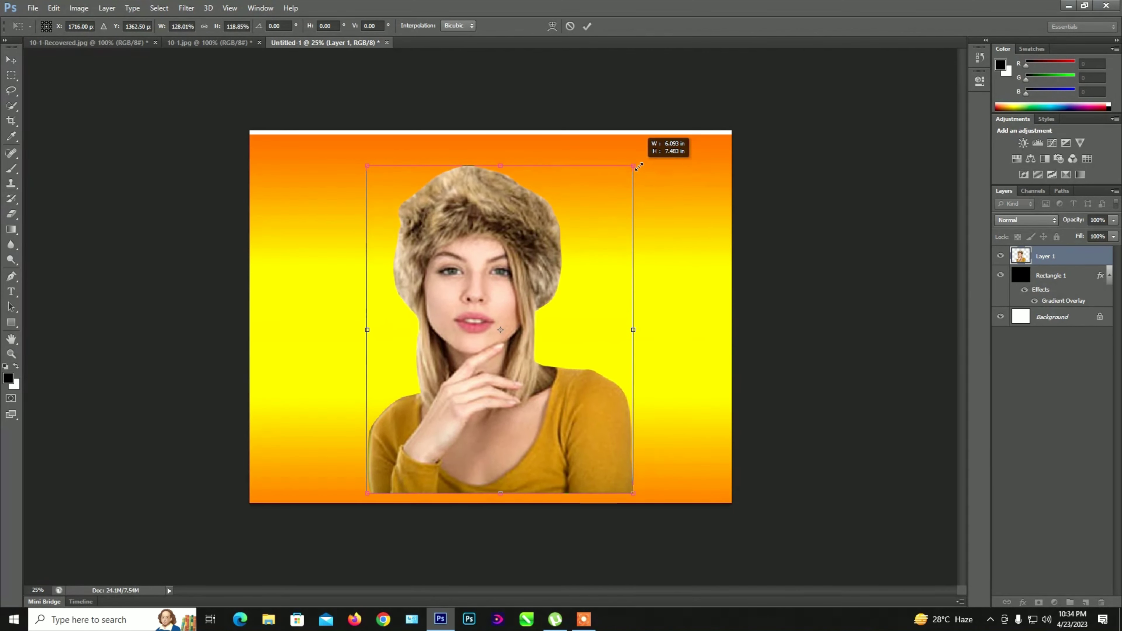
key("Return")
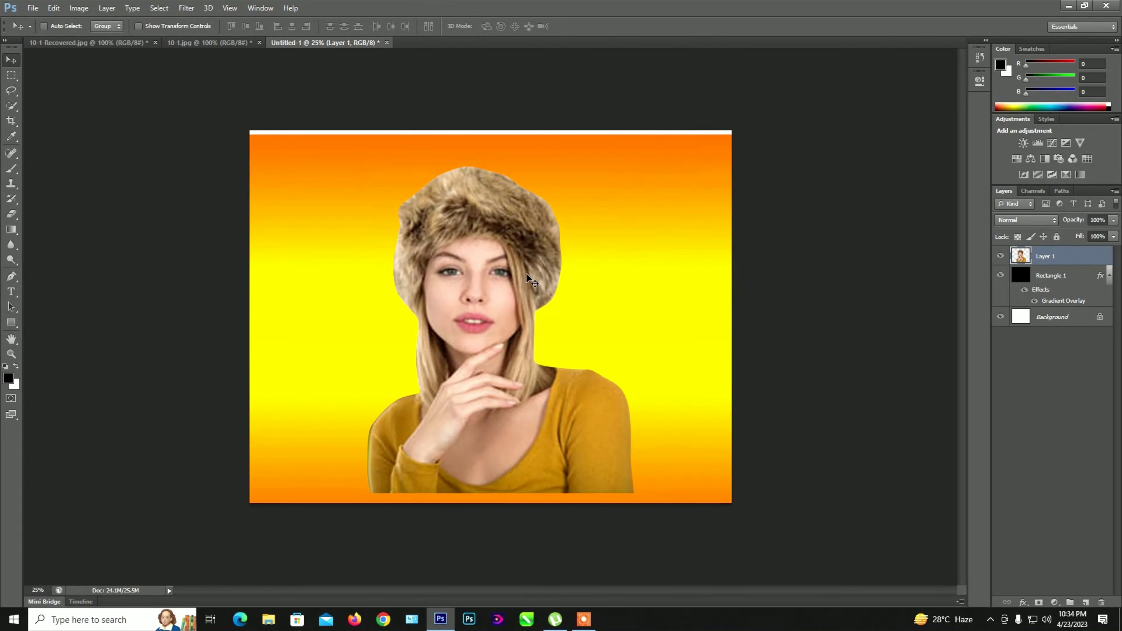
Enlarge the woman further from the top-left corner and shift her slightly right
key("ctrl+t")
left_click_drag(370, 170, 351, 152)
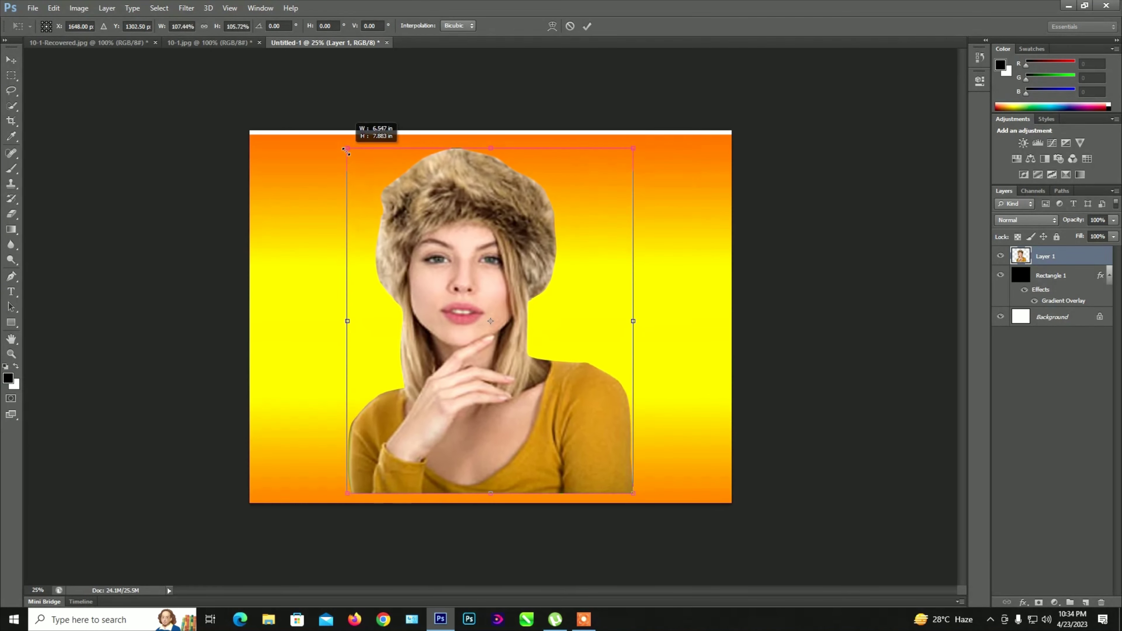
key("Return")
left_click_drag(504, 236, 523, 222)
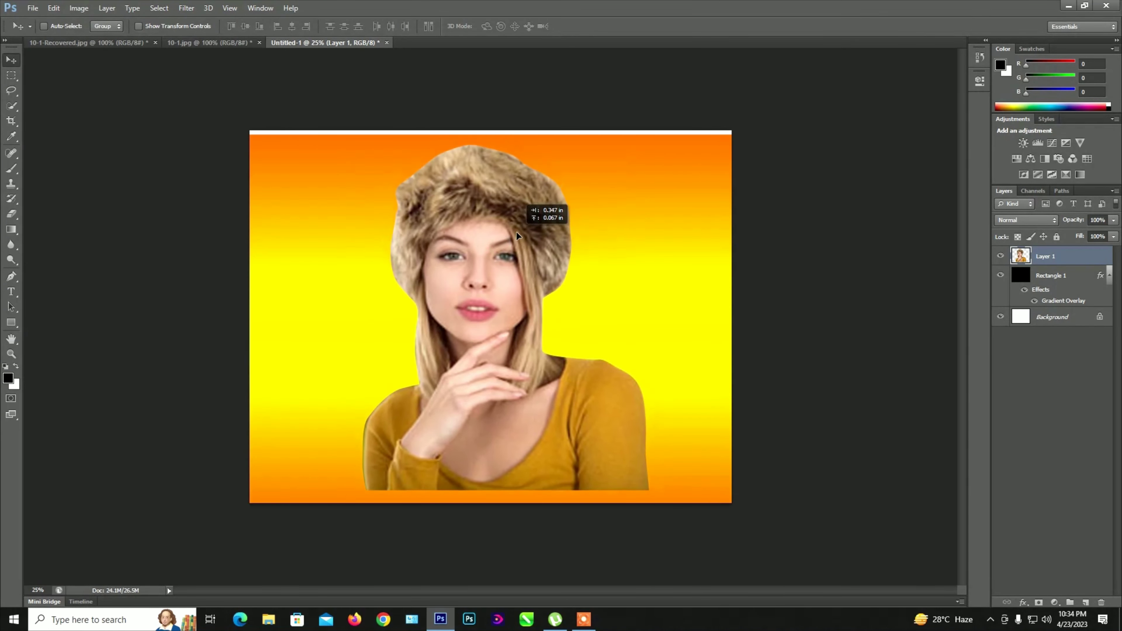
Zoom in and out to inspect the enlarged woman against the whole canvas
key("z")
left_click(498, 243)
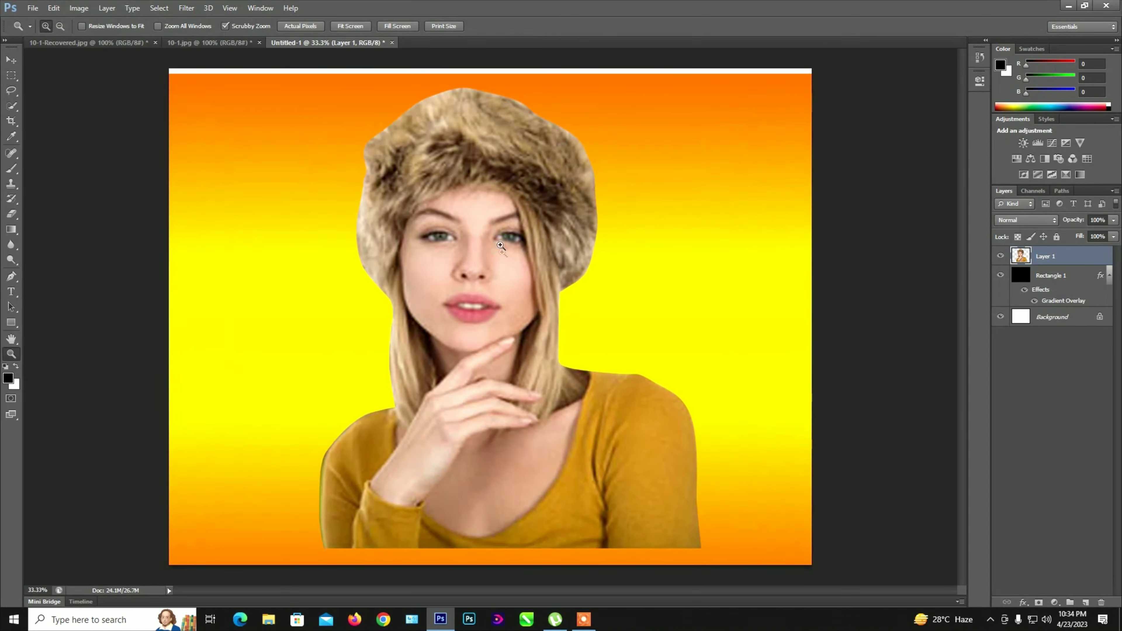
left_click(491, 281, "alt")
left_click(467, 274)
left_click(444, 344, "alt")
key("v")
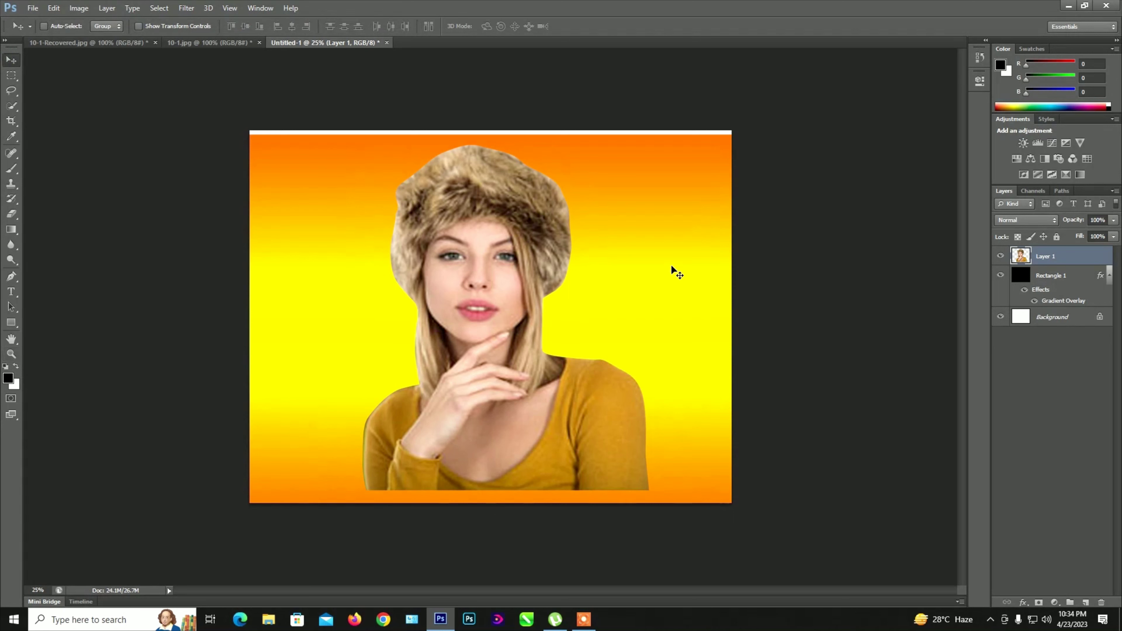